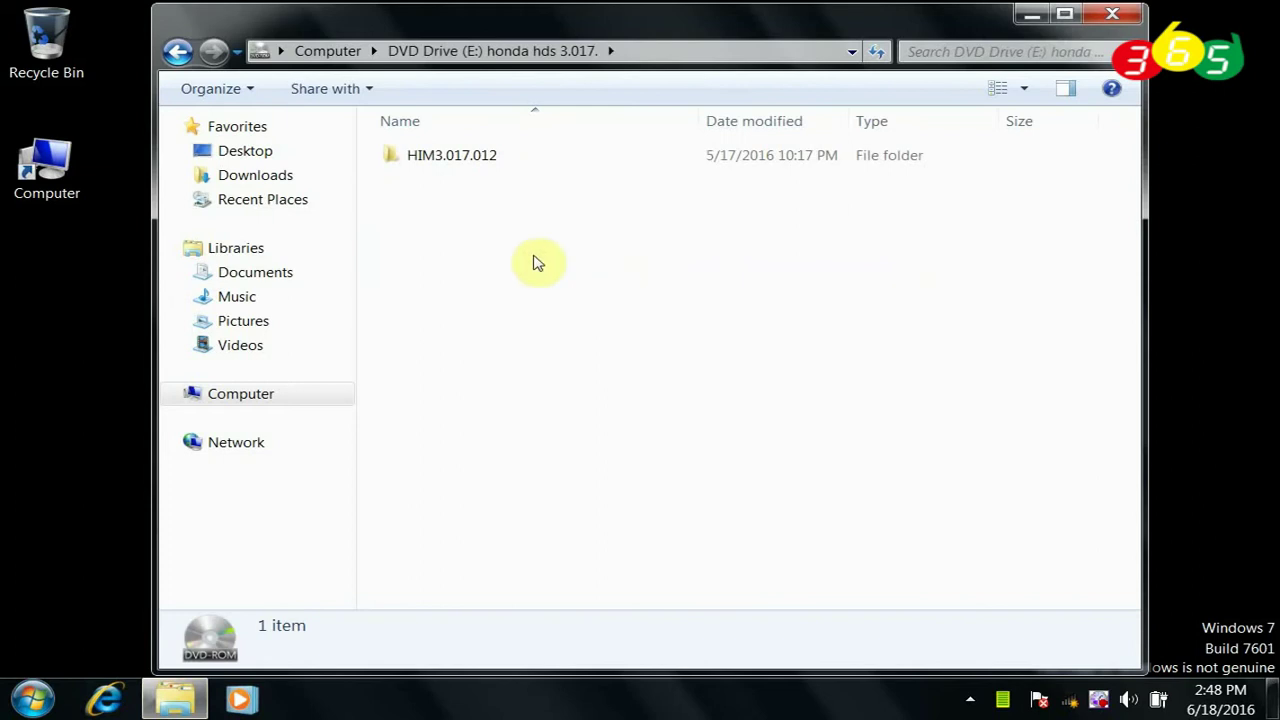
Step: Launch the setup application from the HDS PC folder inside HIM3.017.012 on the DVD
double_click(446, 166)
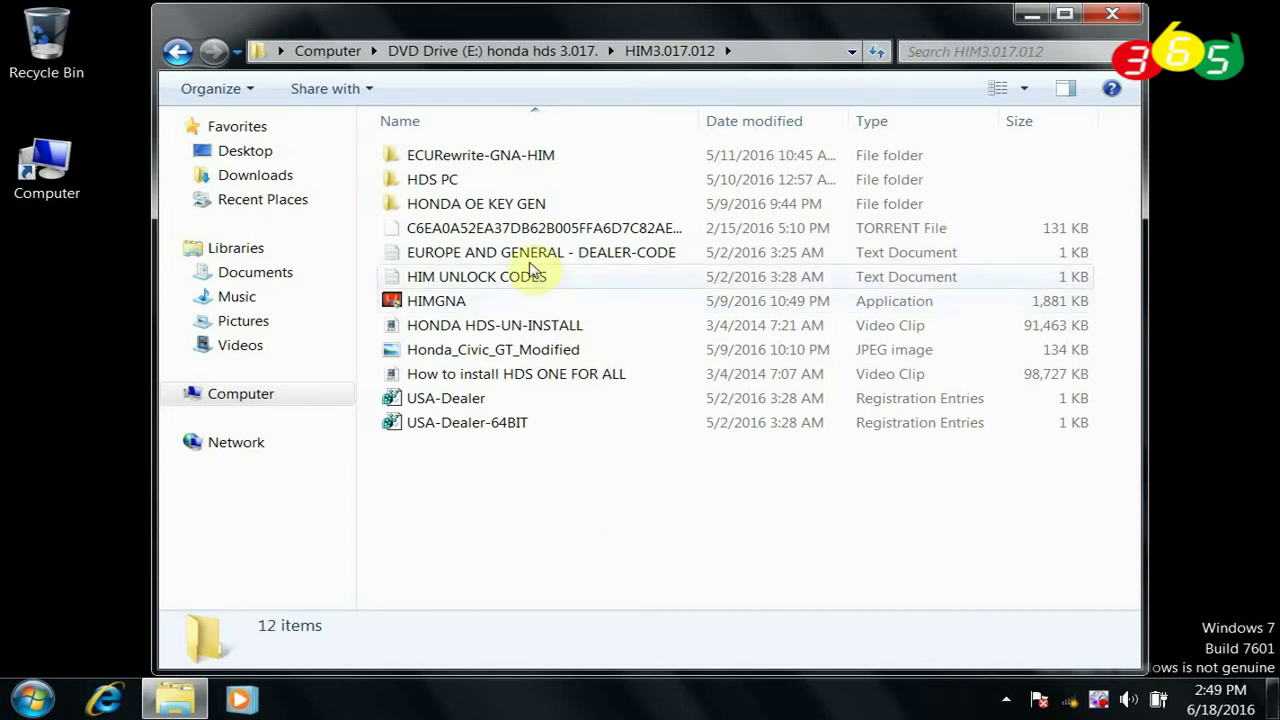
left_click(448, 182)
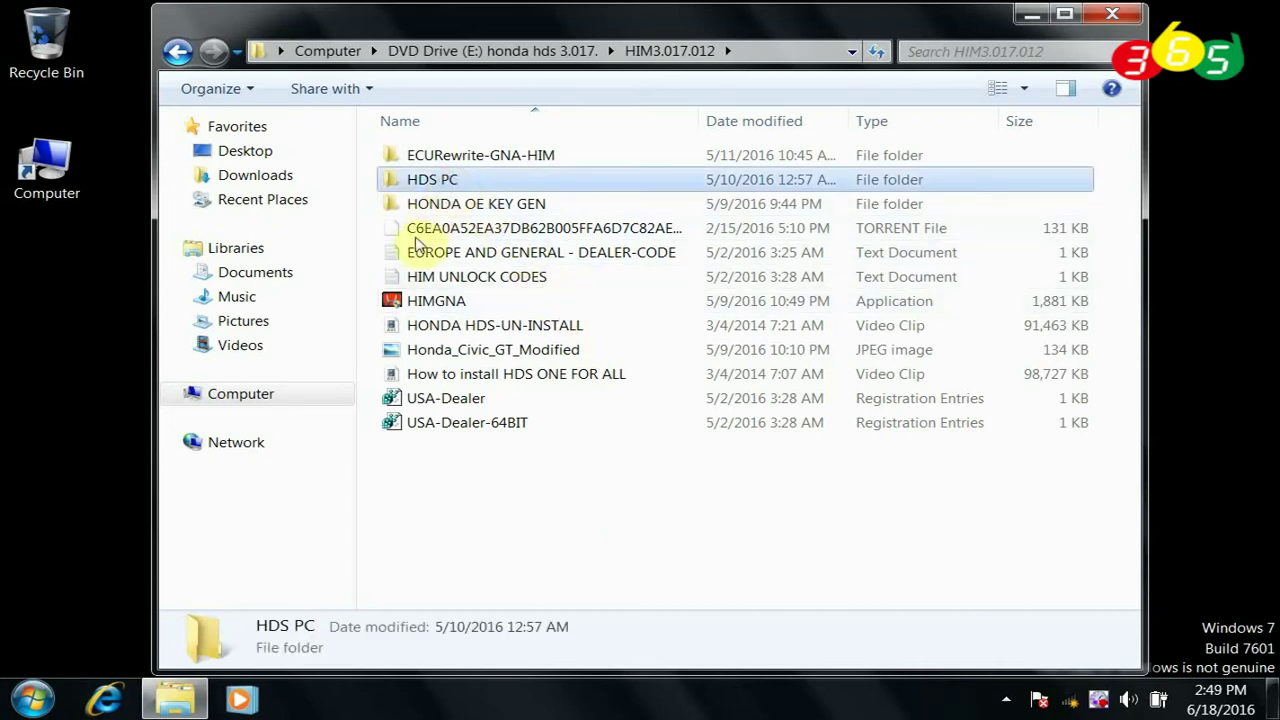
double_click(405, 183)
left_click_drag(1129, 258, 1122, 590)
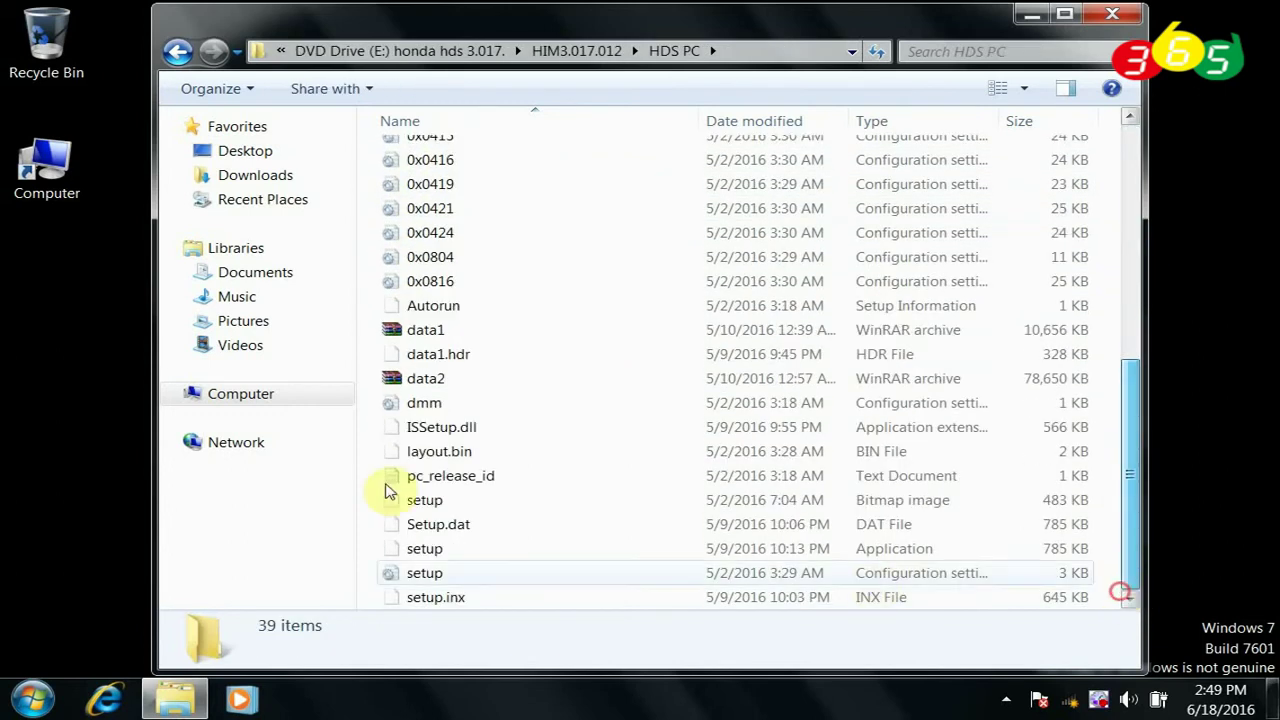
left_click(446, 555)
right_click(448, 555)
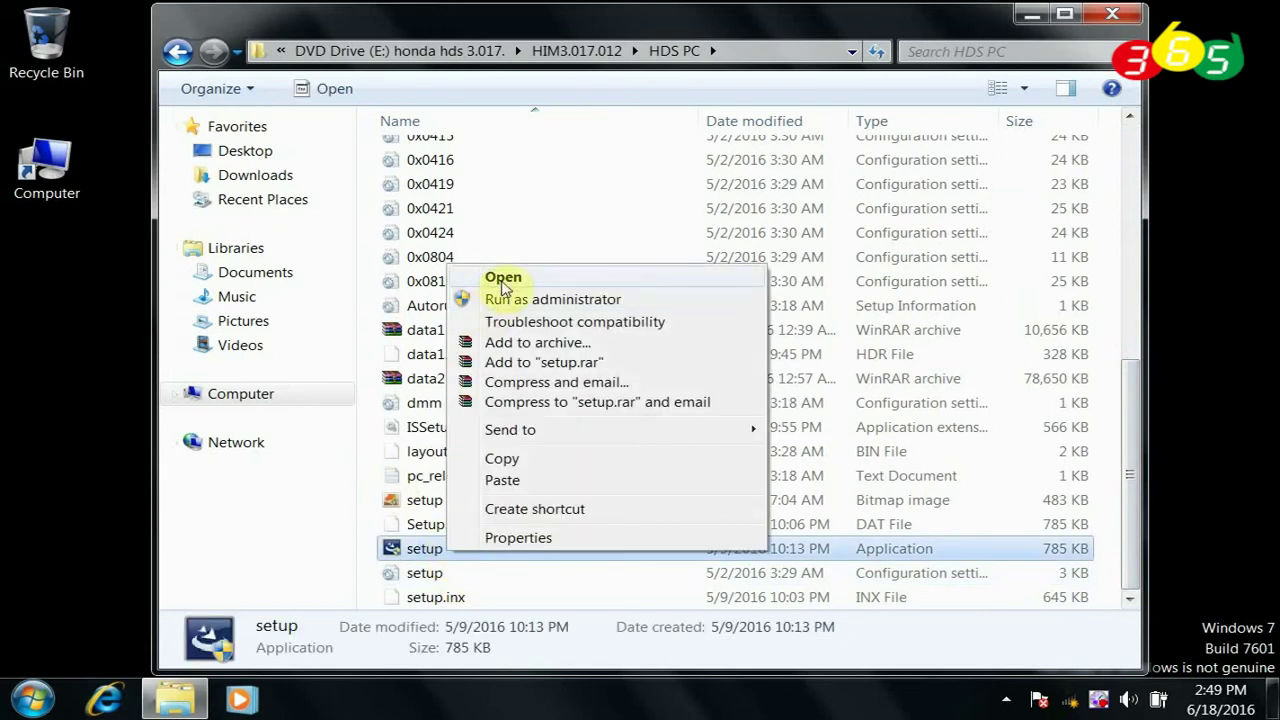
left_click(503, 280)
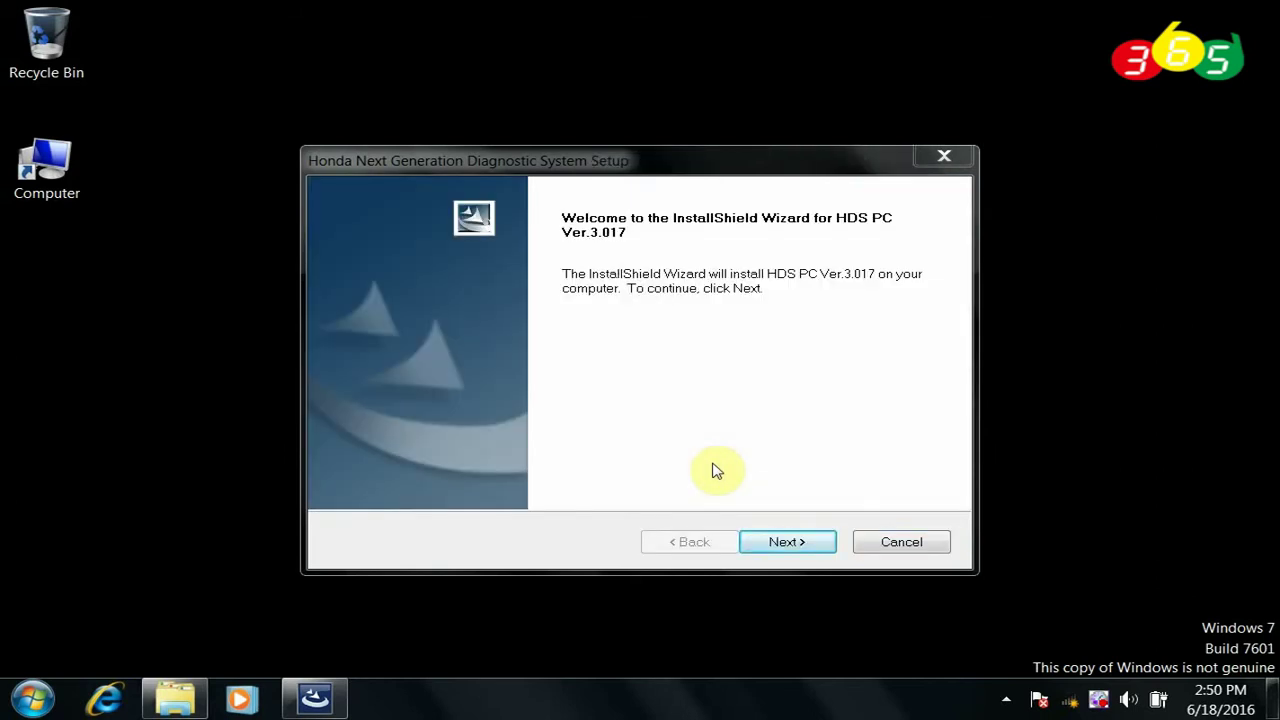
Step: Accept the license agreement and choose Other (General) as the destination with UNITED STATES as the country
left_click(780, 549)
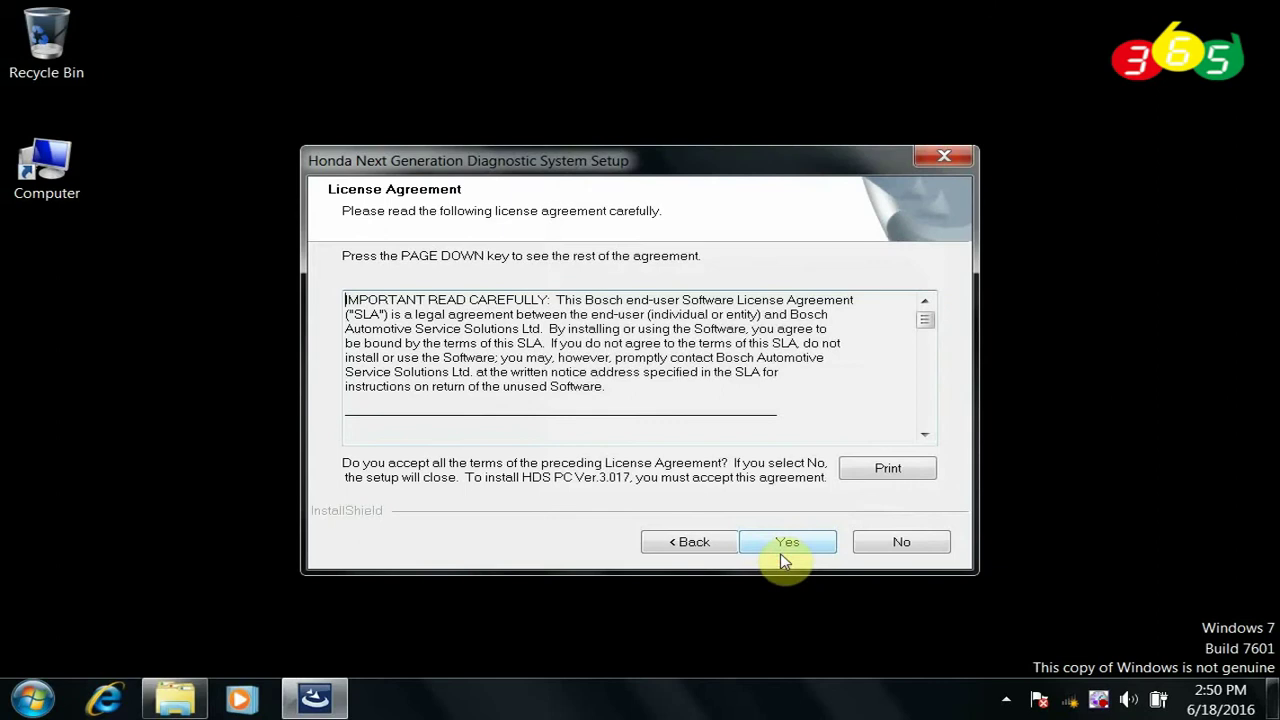
left_click(780, 553)
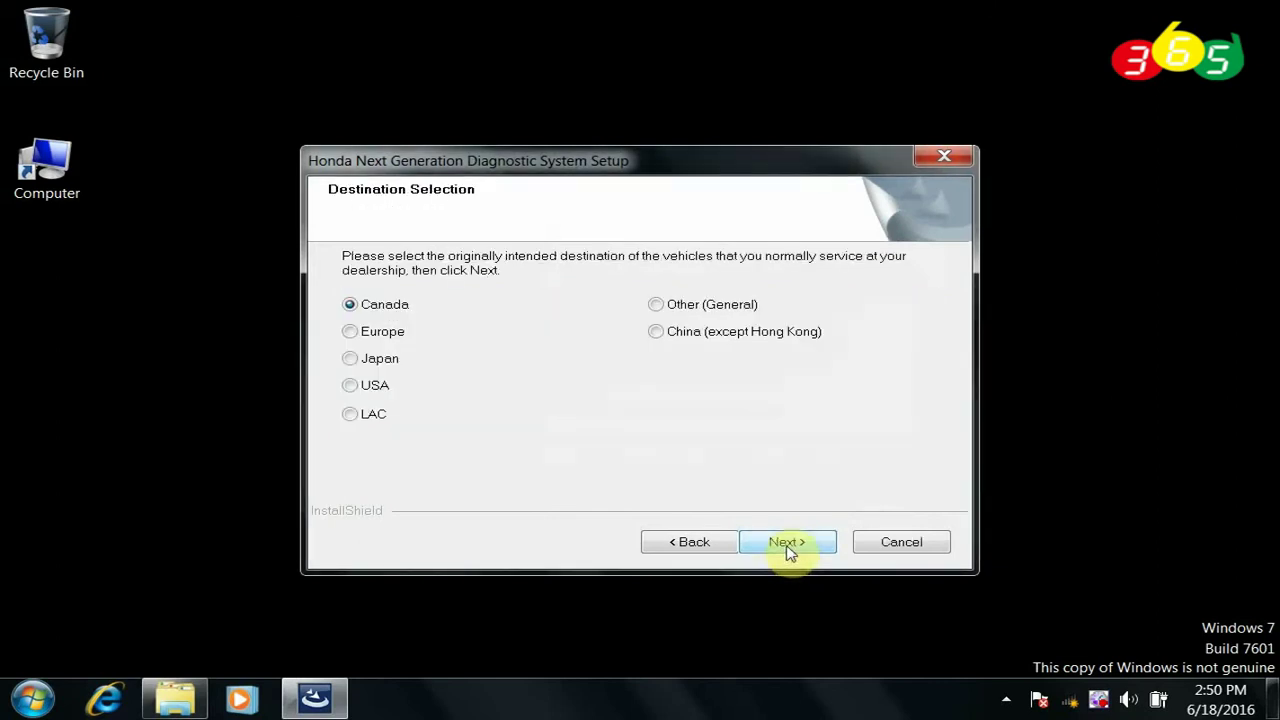
left_click(656, 306)
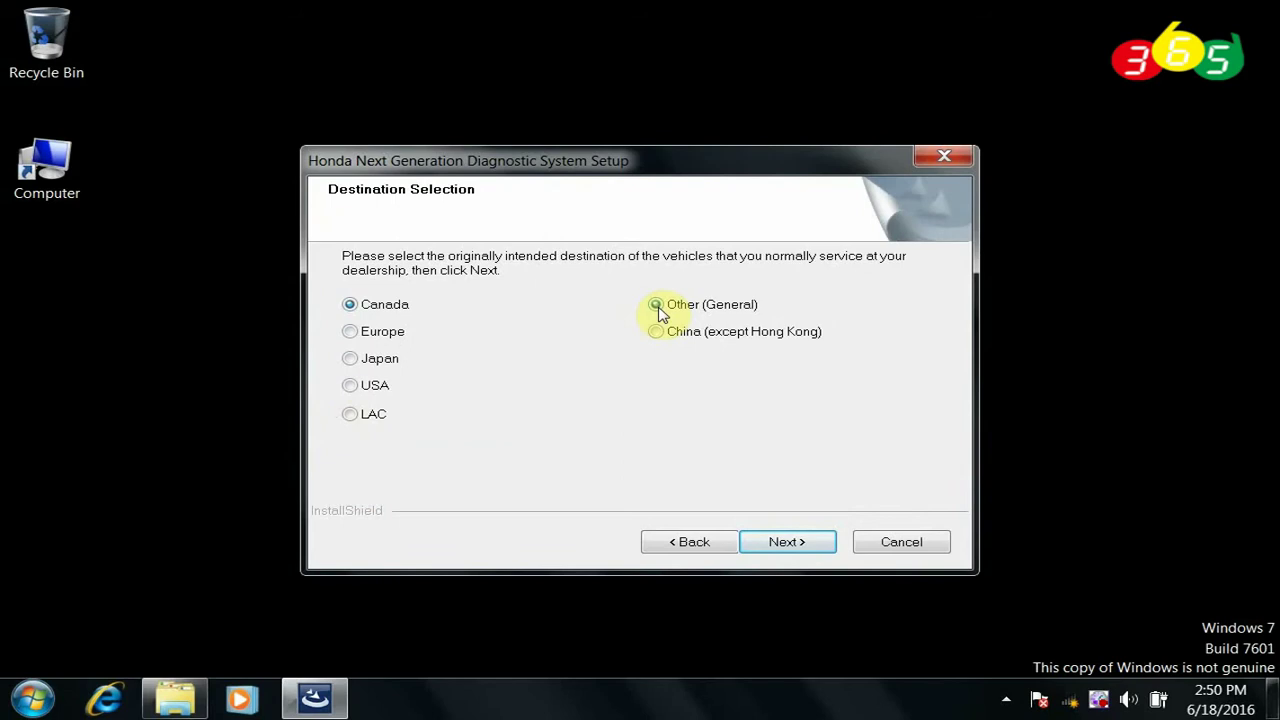
left_click(800, 545)
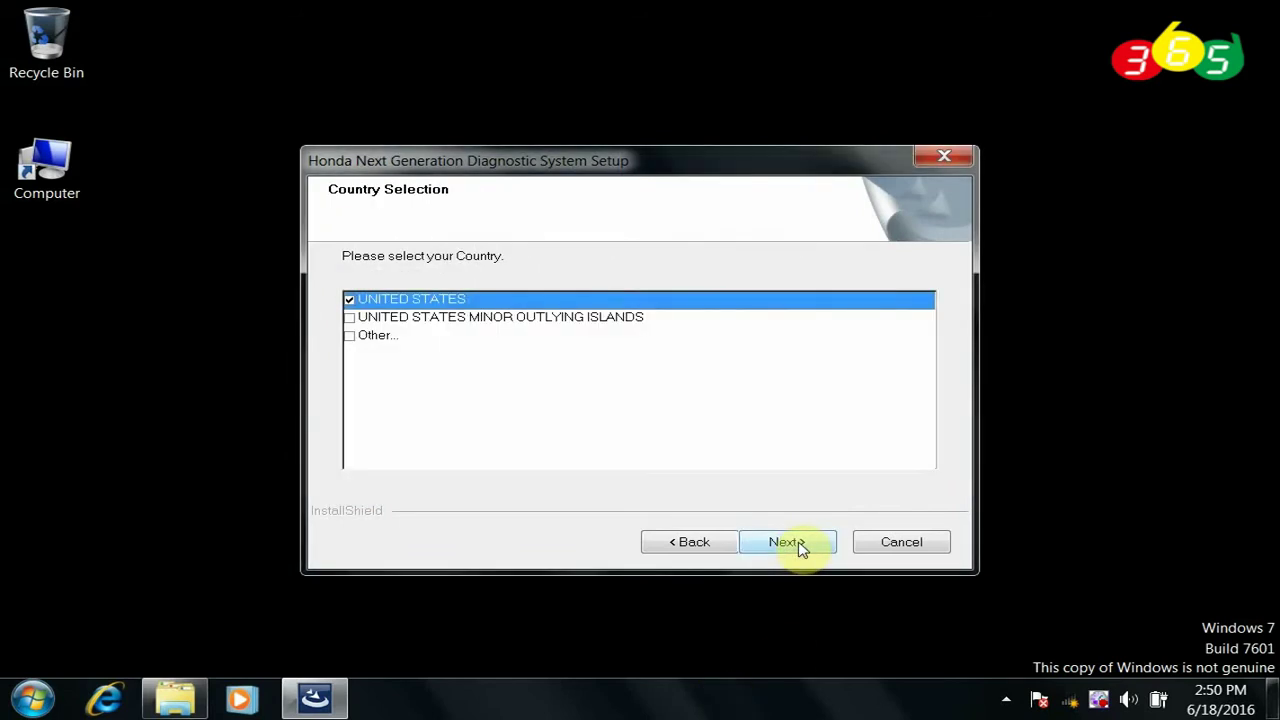
left_click(800, 545)
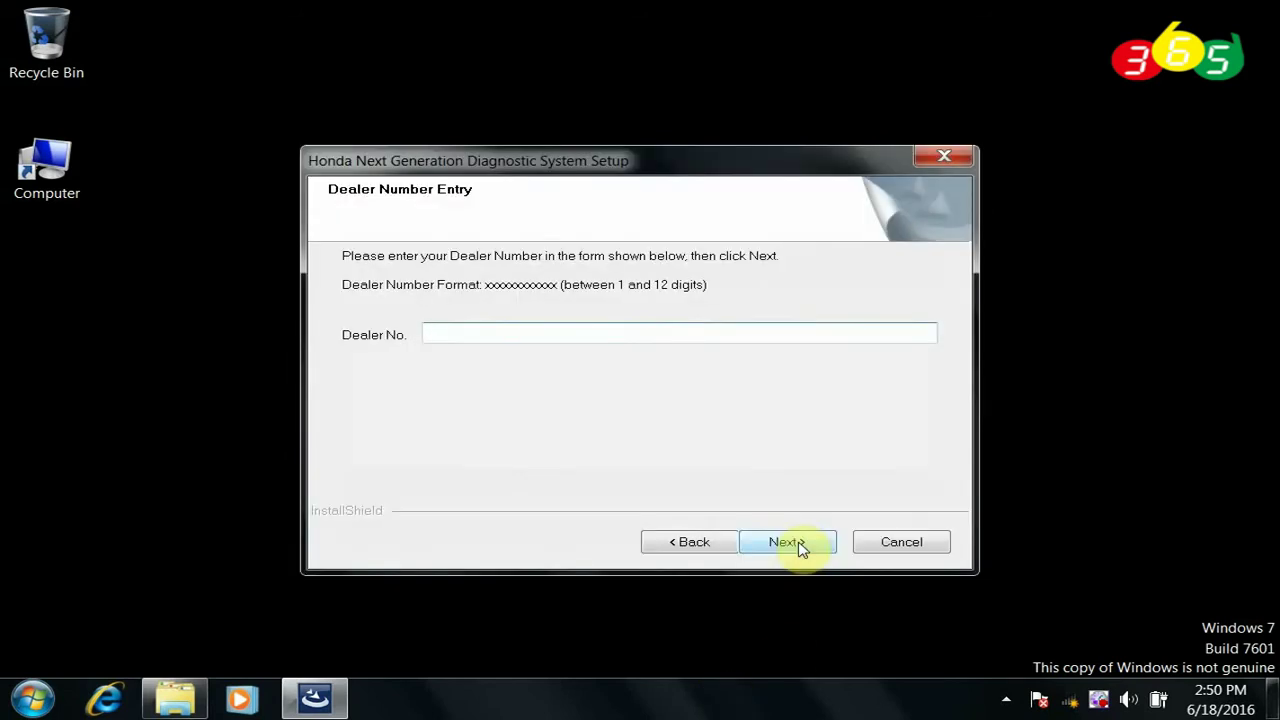
Step: Enter the dealer number and complete the HDS PC installation with English as the only language
type("123456")
left_click(810, 551)
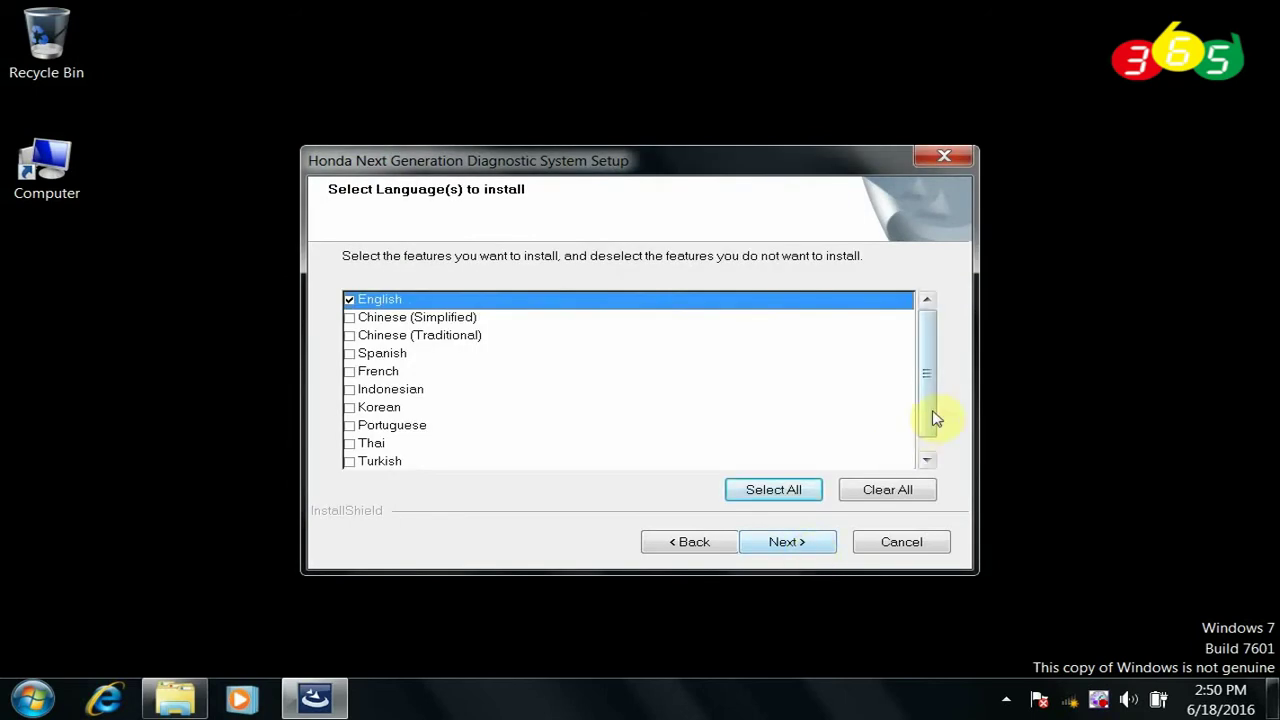
left_click(929, 450)
left_click_drag(926, 420, 923, 380)
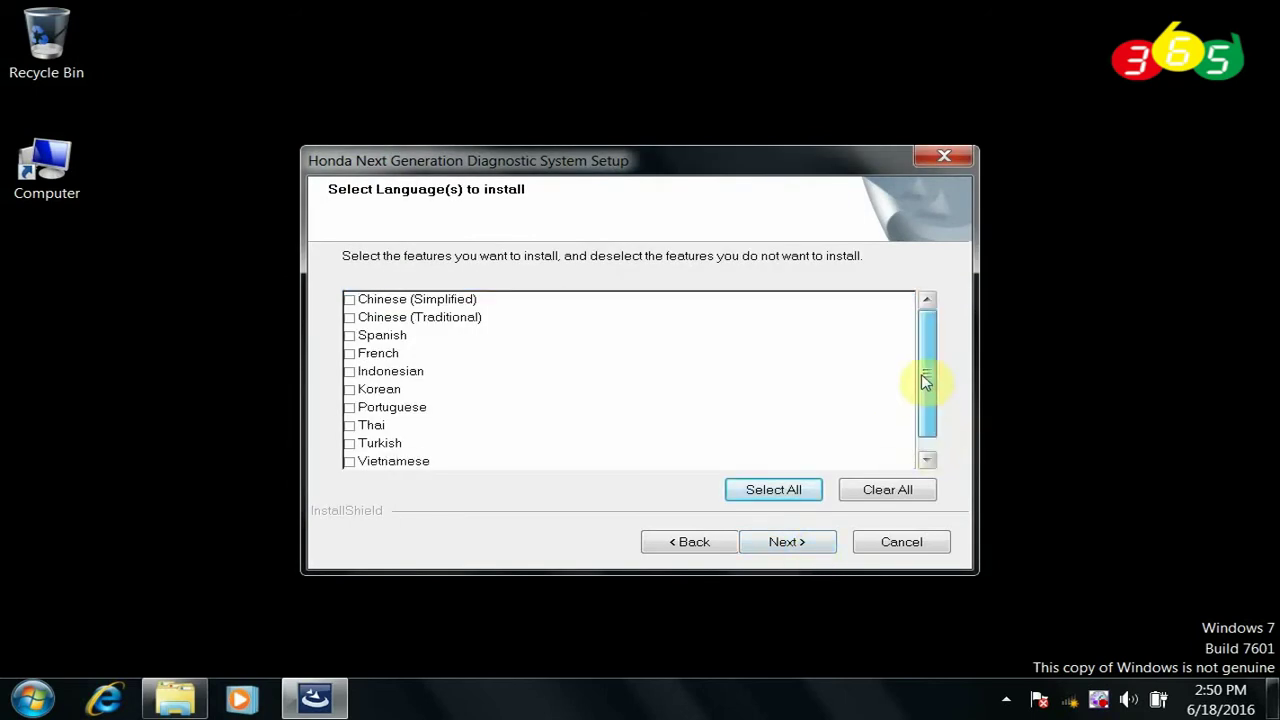
left_click(778, 543)
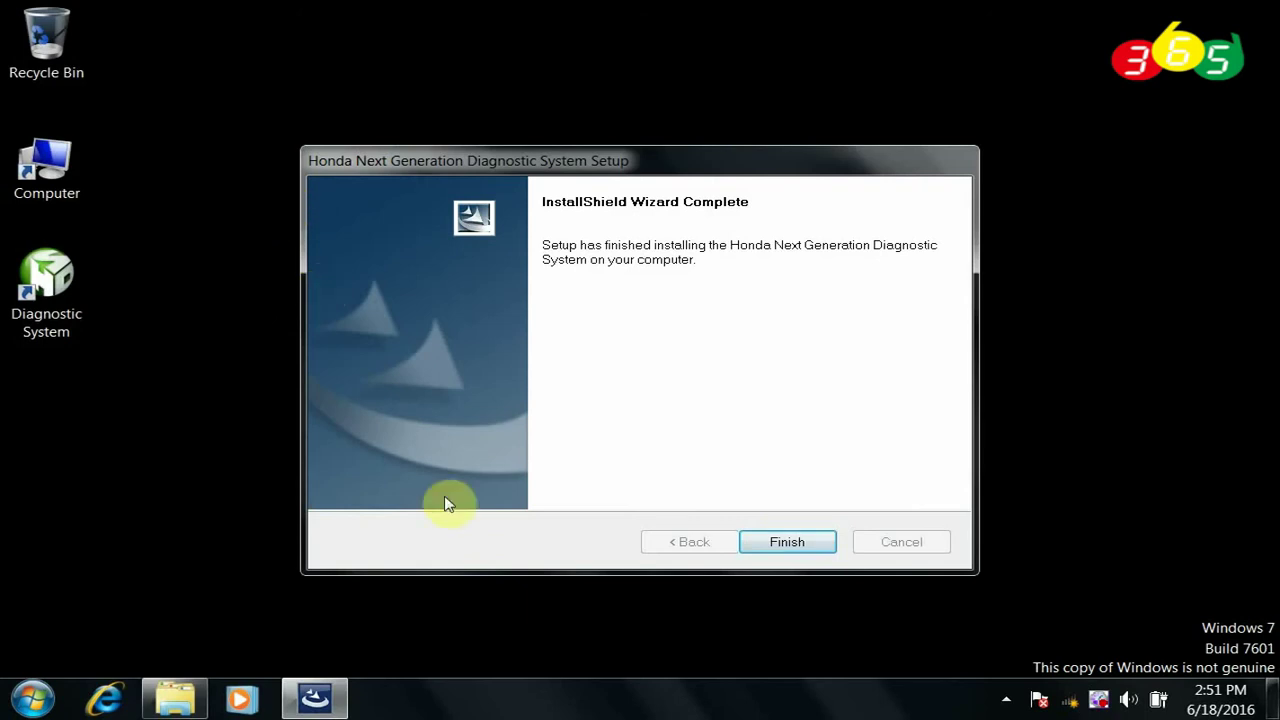
left_click(768, 543)
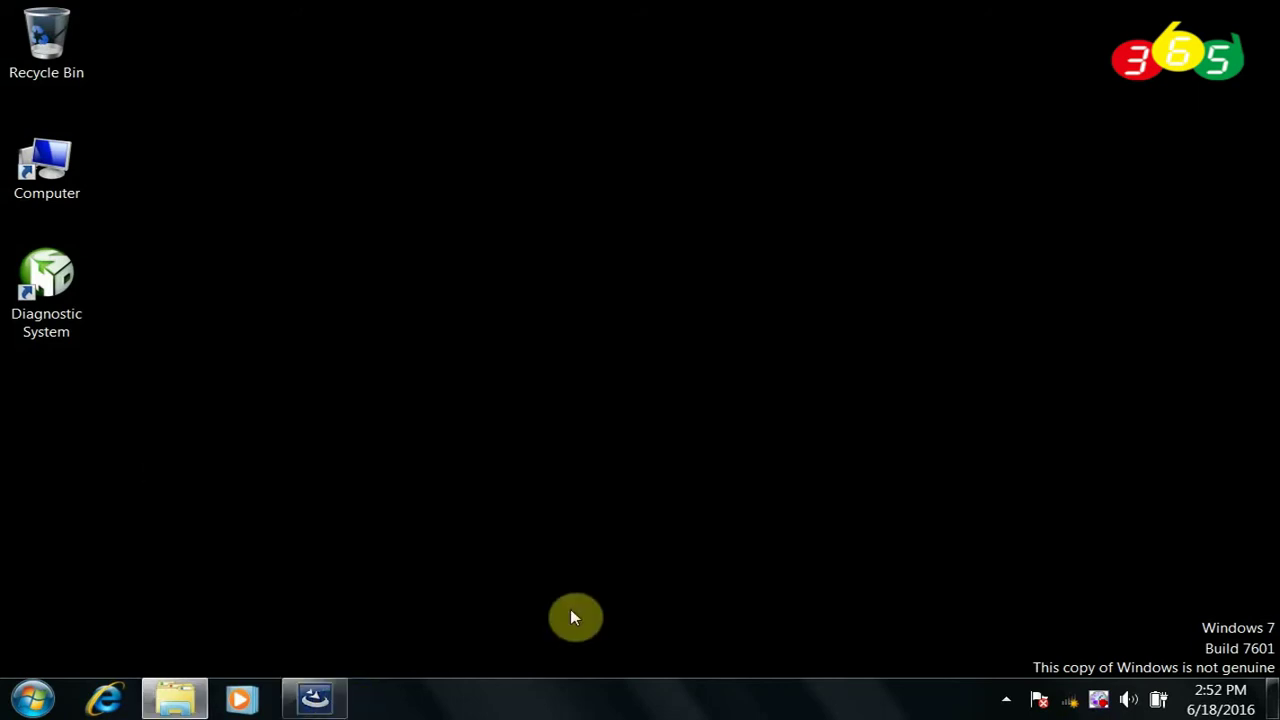
Step: Merge the USA-Dealer registration file from the HIM3.017.012 folder into the Windows registry
left_click(175, 703)
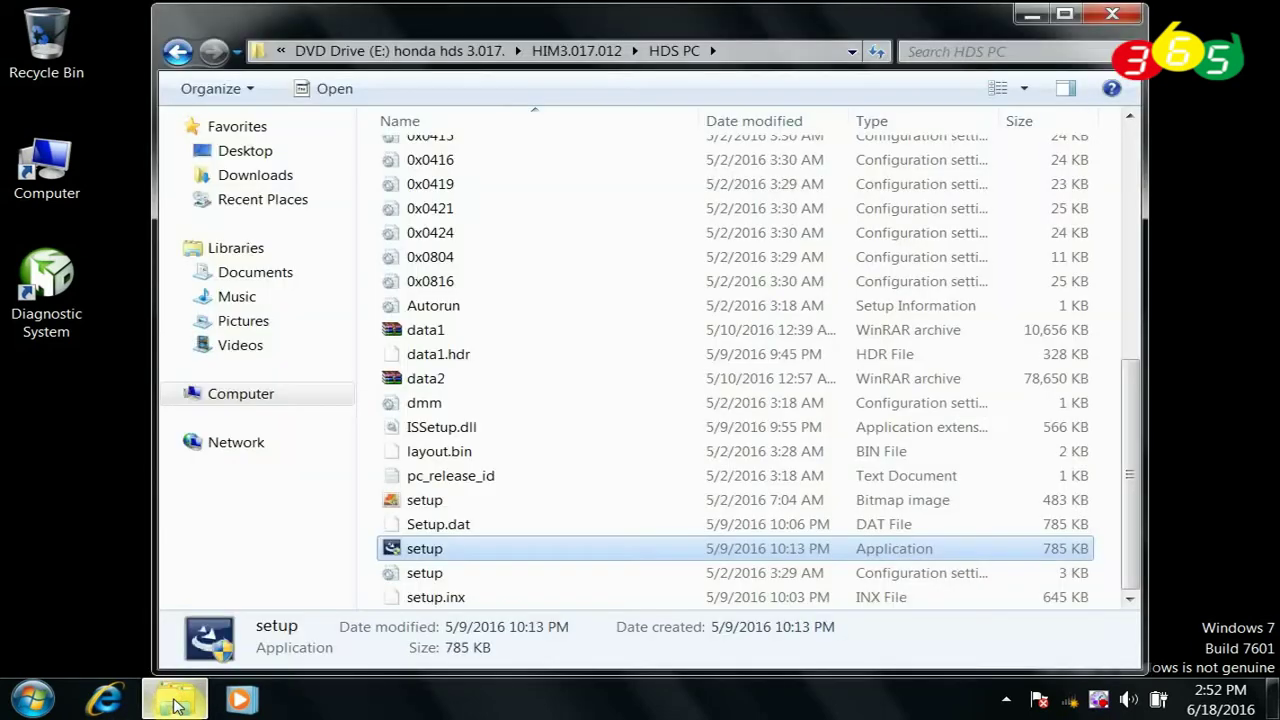
left_click(178, 52)
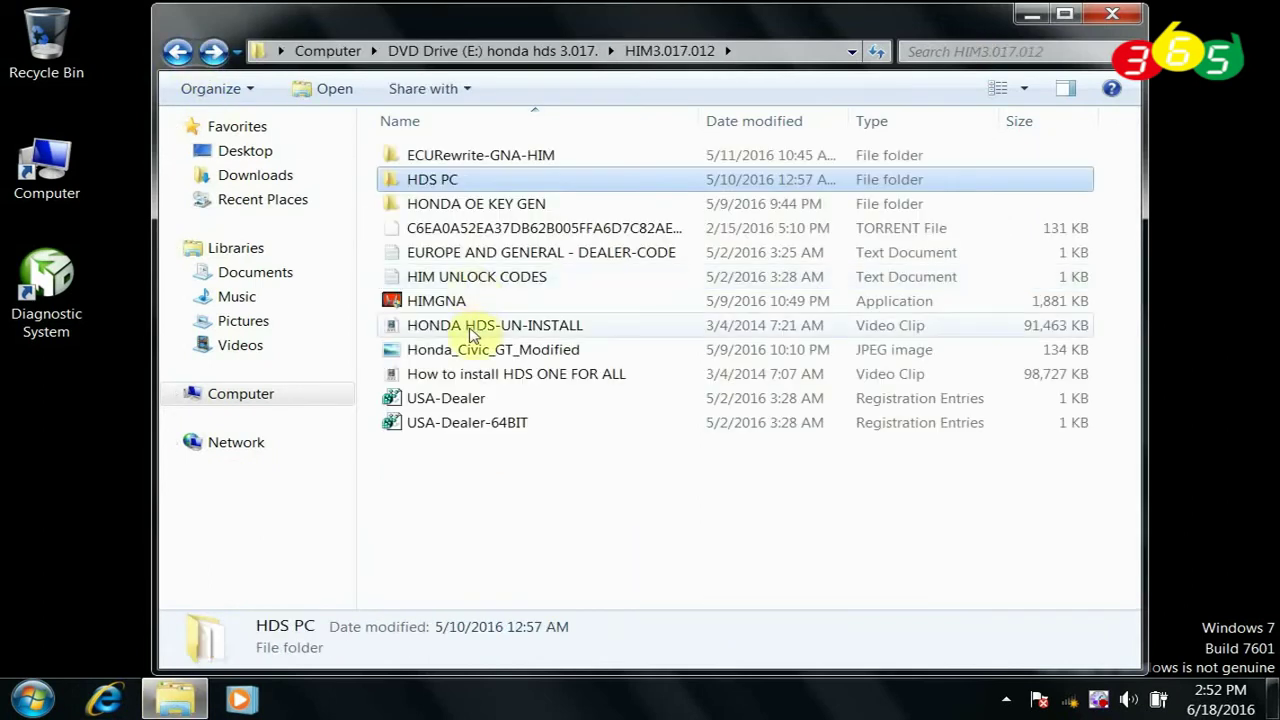
left_click(449, 400)
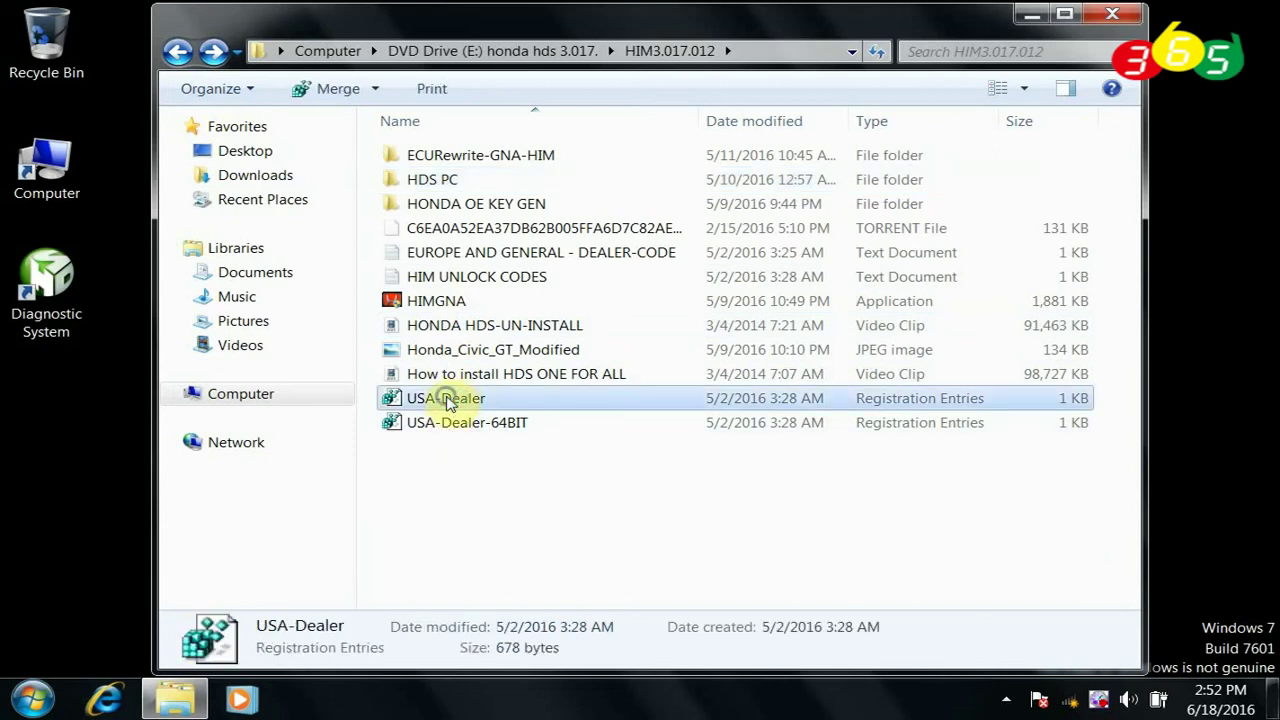
right_click(449, 398)
left_click(495, 122)
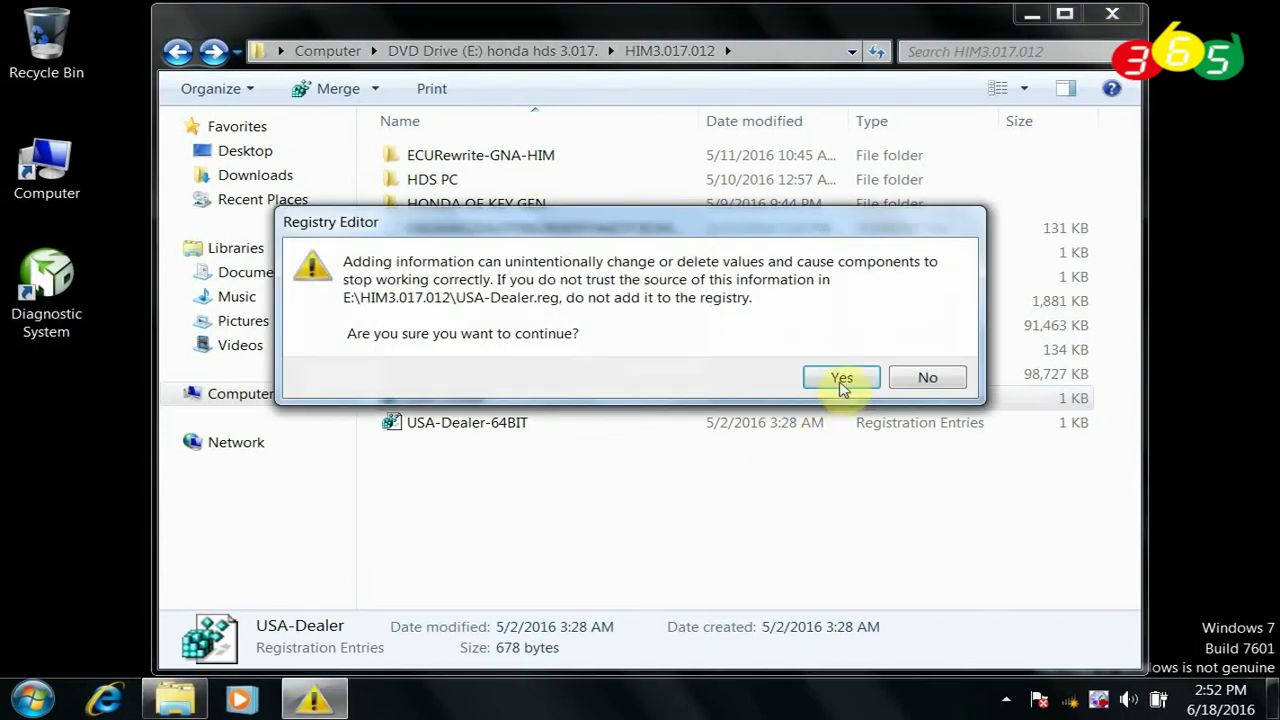
left_click(841, 387)
left_click(914, 353)
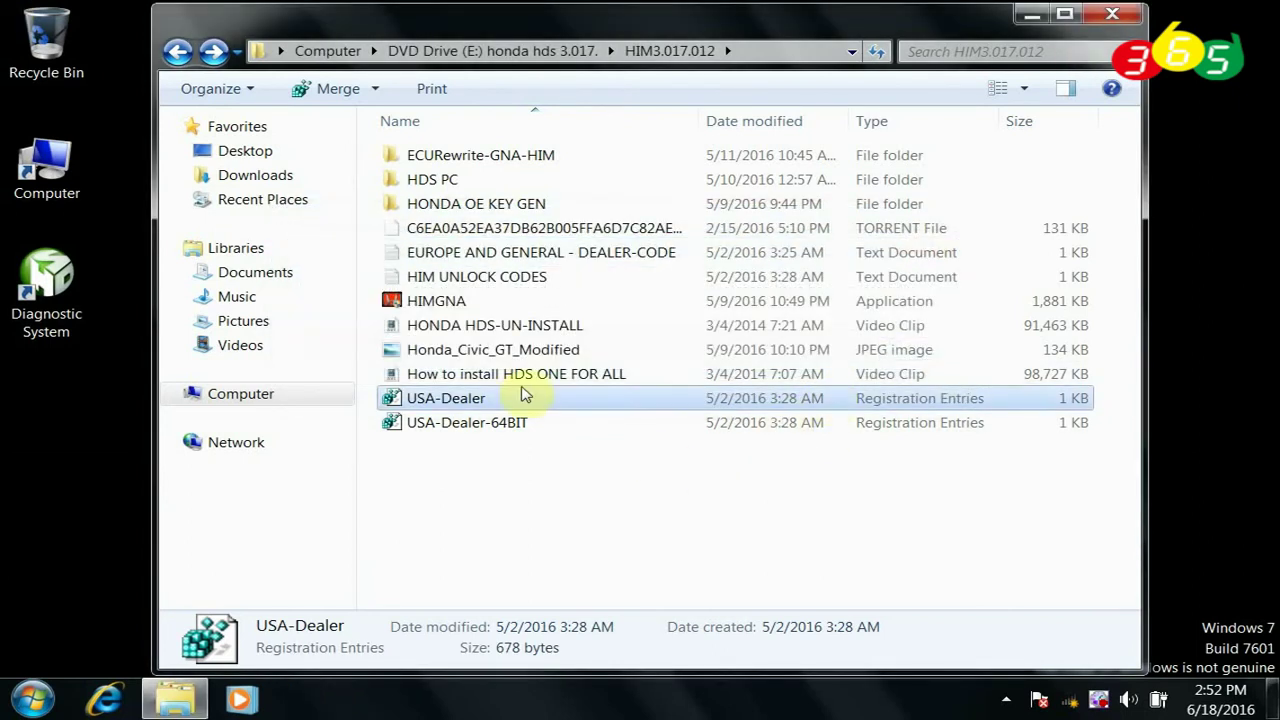
Step: Run the HIMGNA application from the HIM3.017.012 folder and complete its installer
left_click(451, 299)
right_click(455, 308)
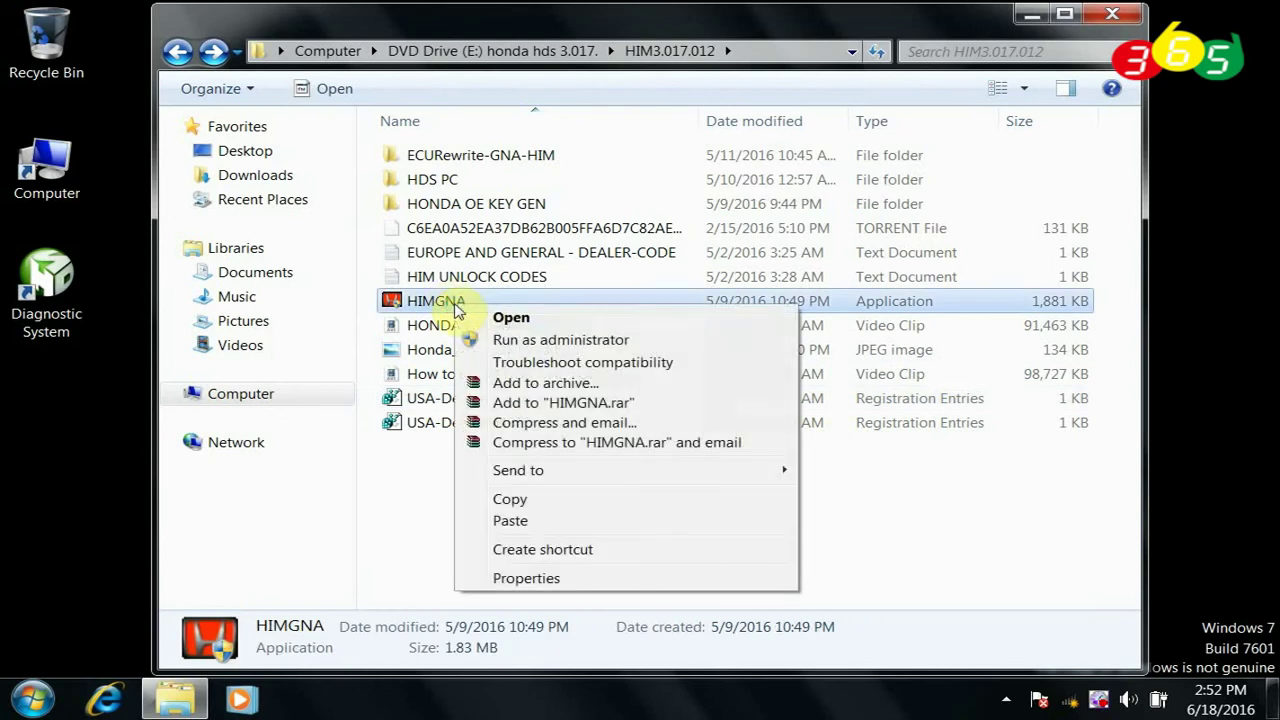
left_click(484, 317)
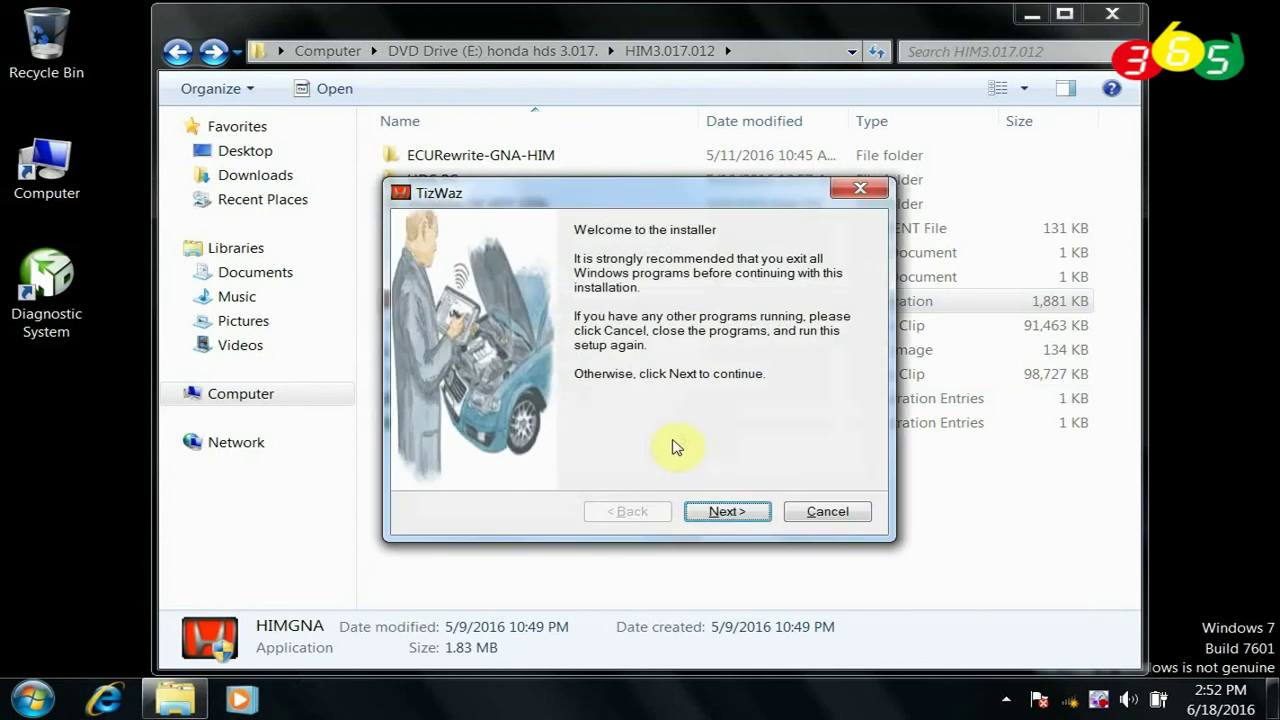
left_click(724, 515)
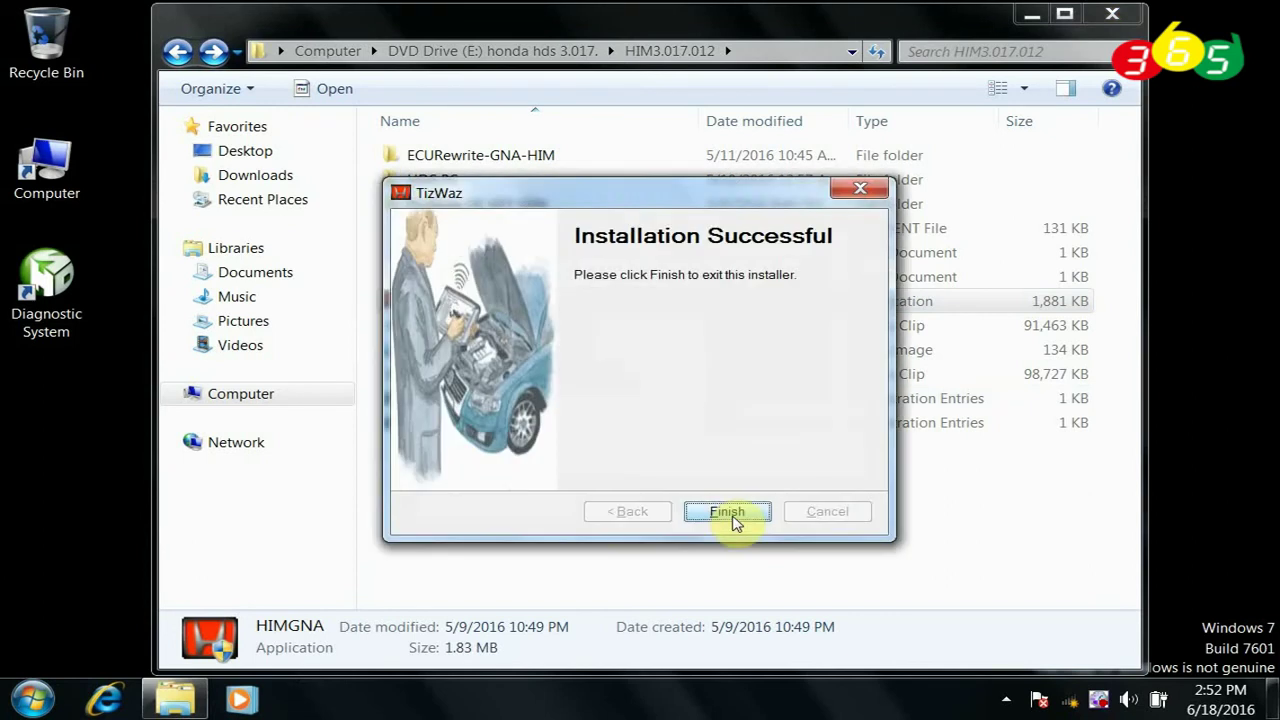
left_click(733, 520)
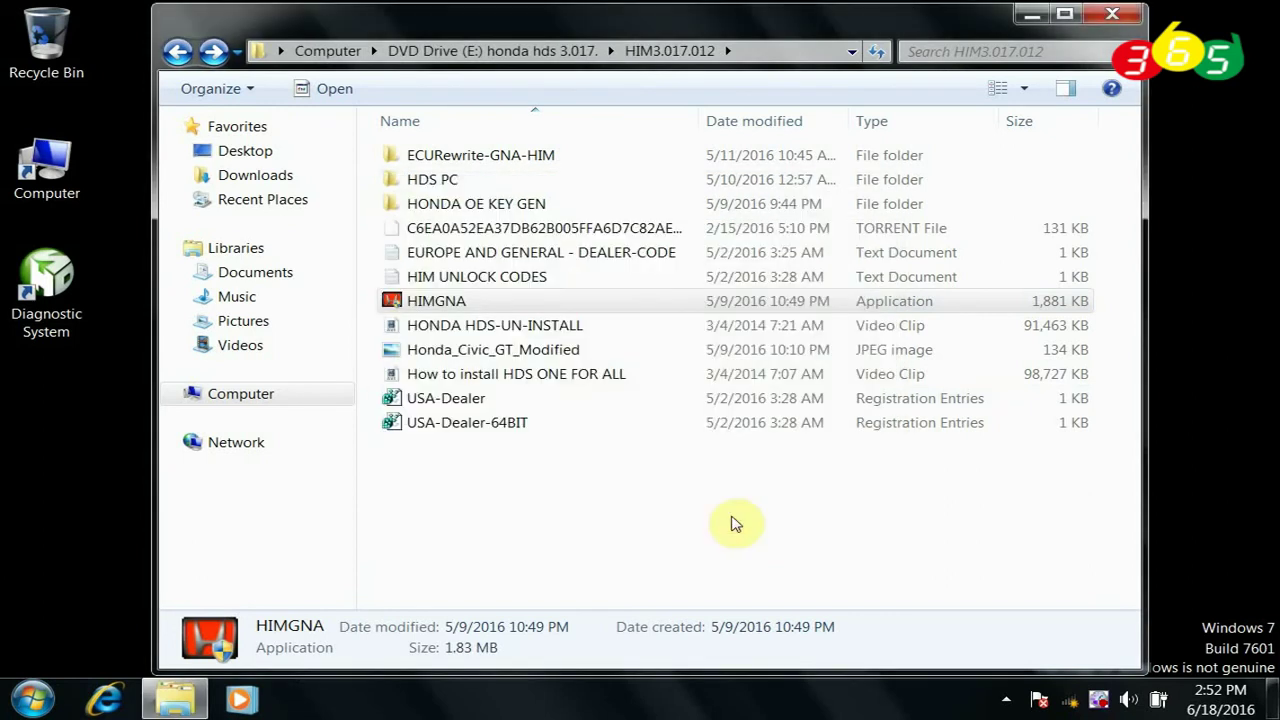
Step: Install CM Update (ECU Rewrite) 6.27 using the Setup application in the ECURewrite-GNA-HIM folder, and minimize the folder window
double_click(452, 157)
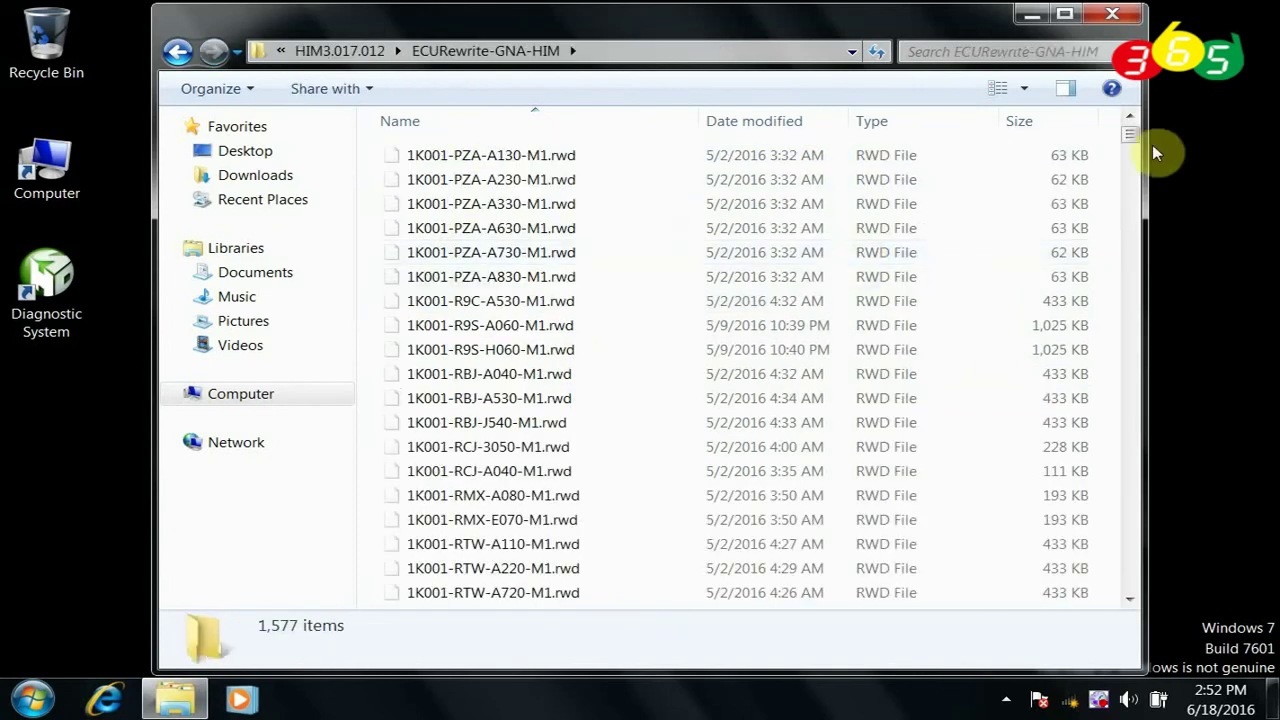
left_click_drag(1132, 136, 1142, 590)
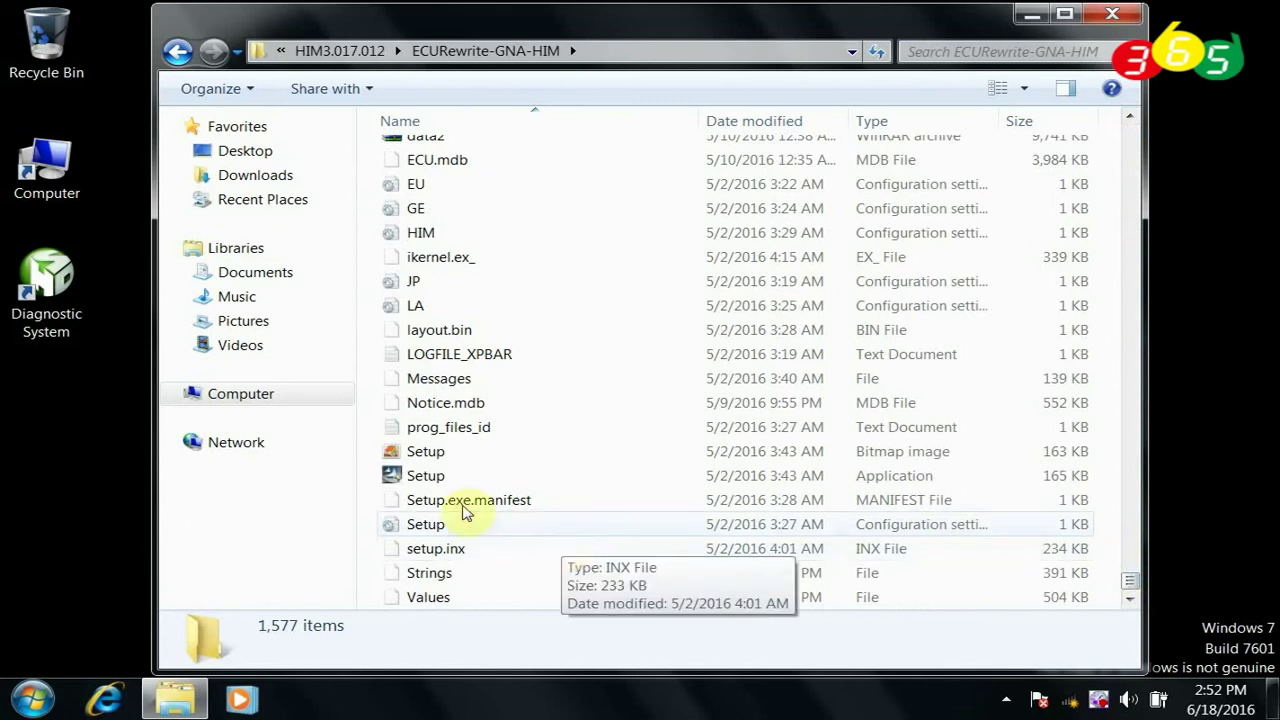
right_click(430, 476)
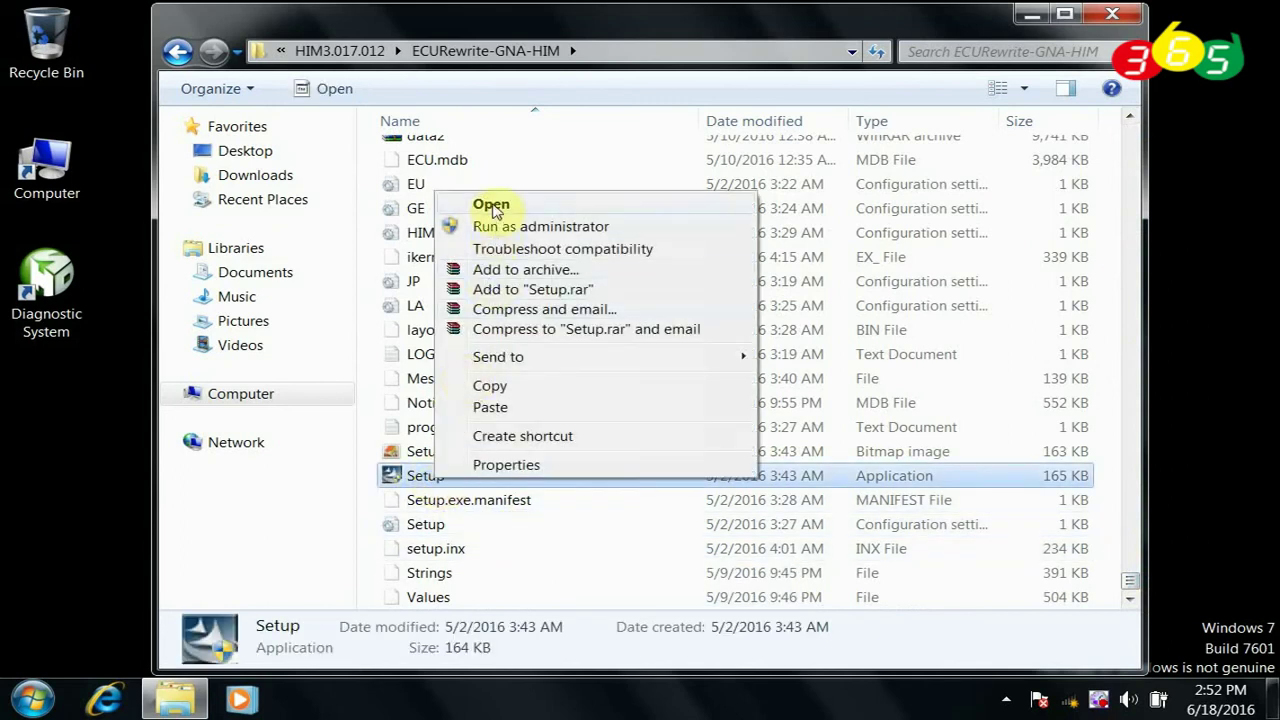
left_click(492, 207)
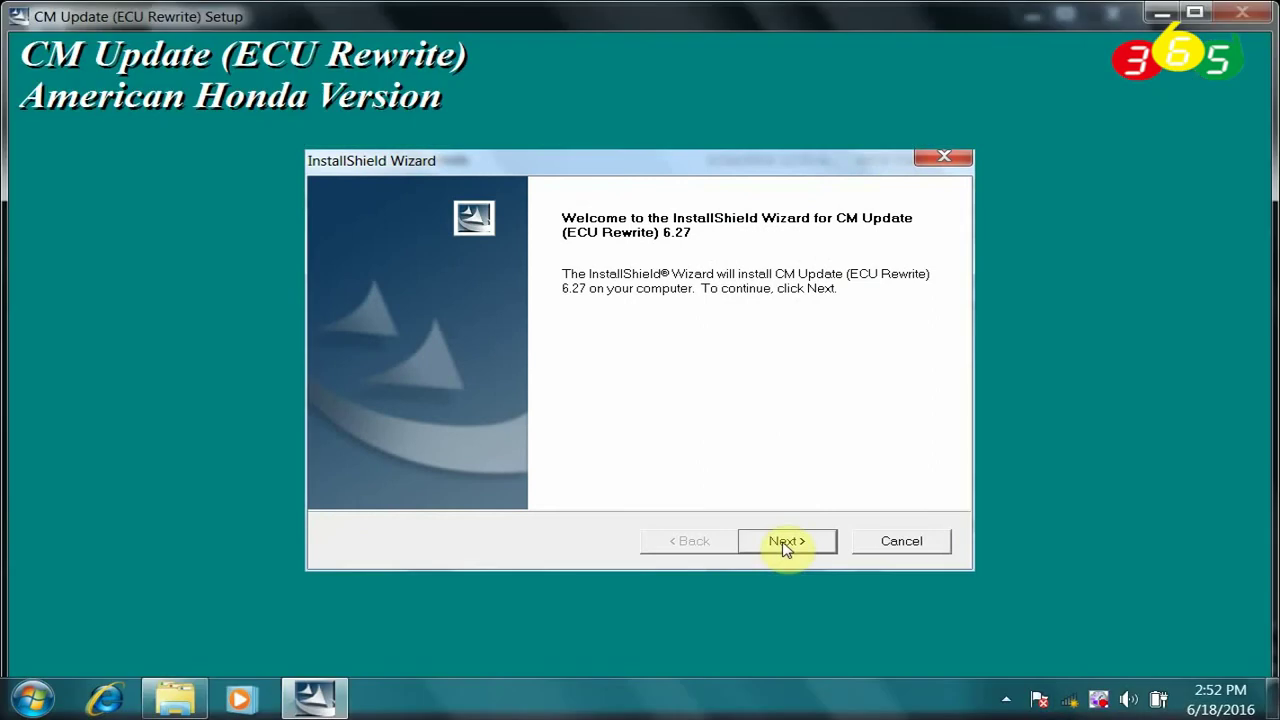
left_click(785, 545)
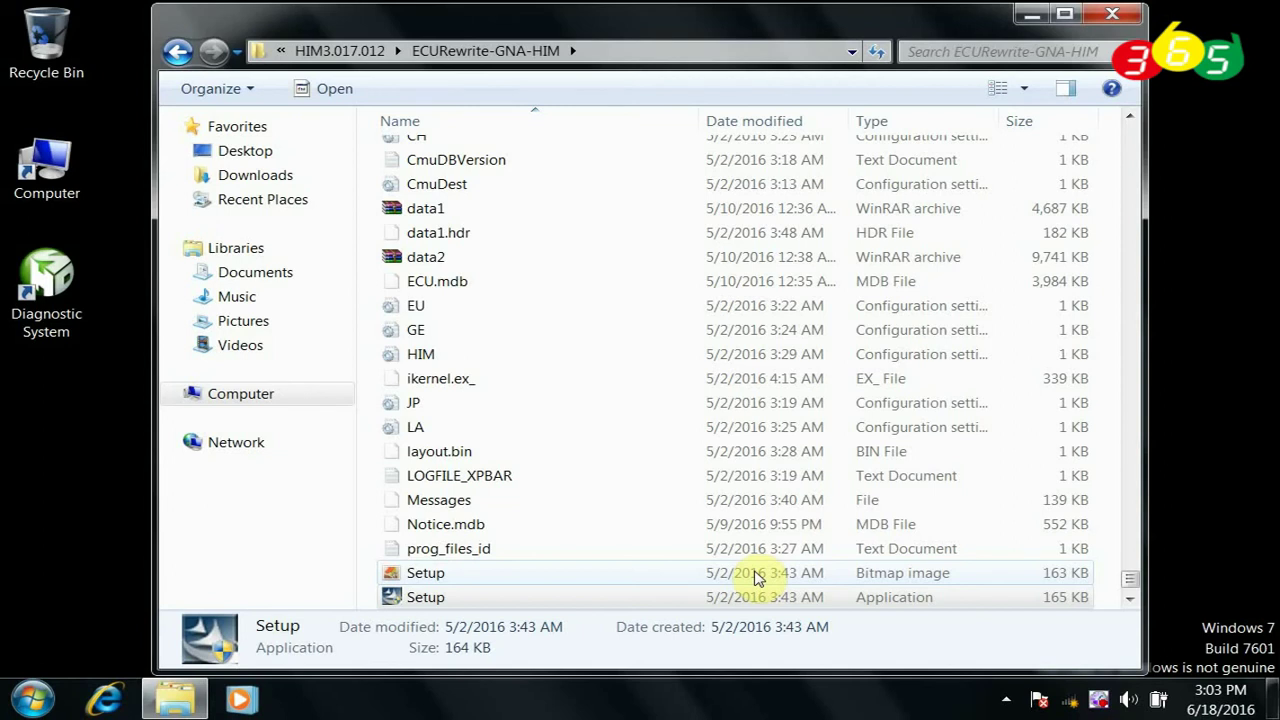
left_click(1035, 15)
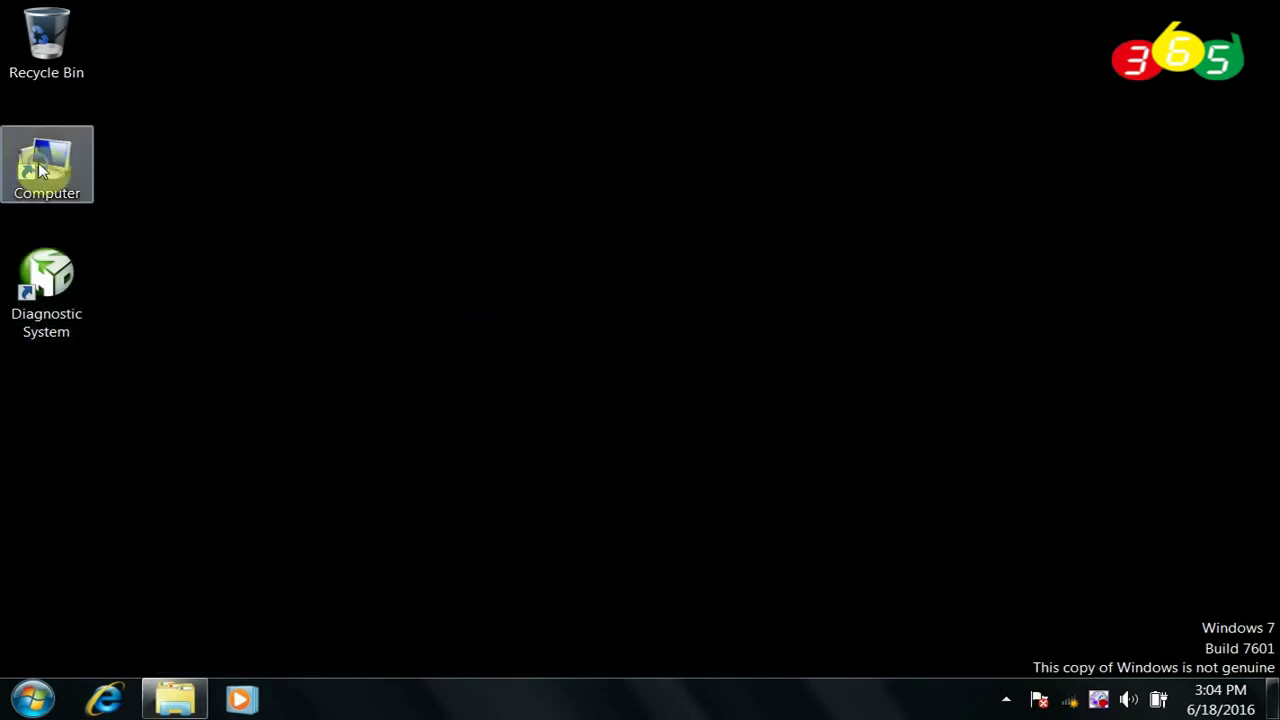
Step: Check the communications port under Ports (COM & LPT) in Device Manager, and close Computer Management
right_click(39, 167)
left_click(132, 220)
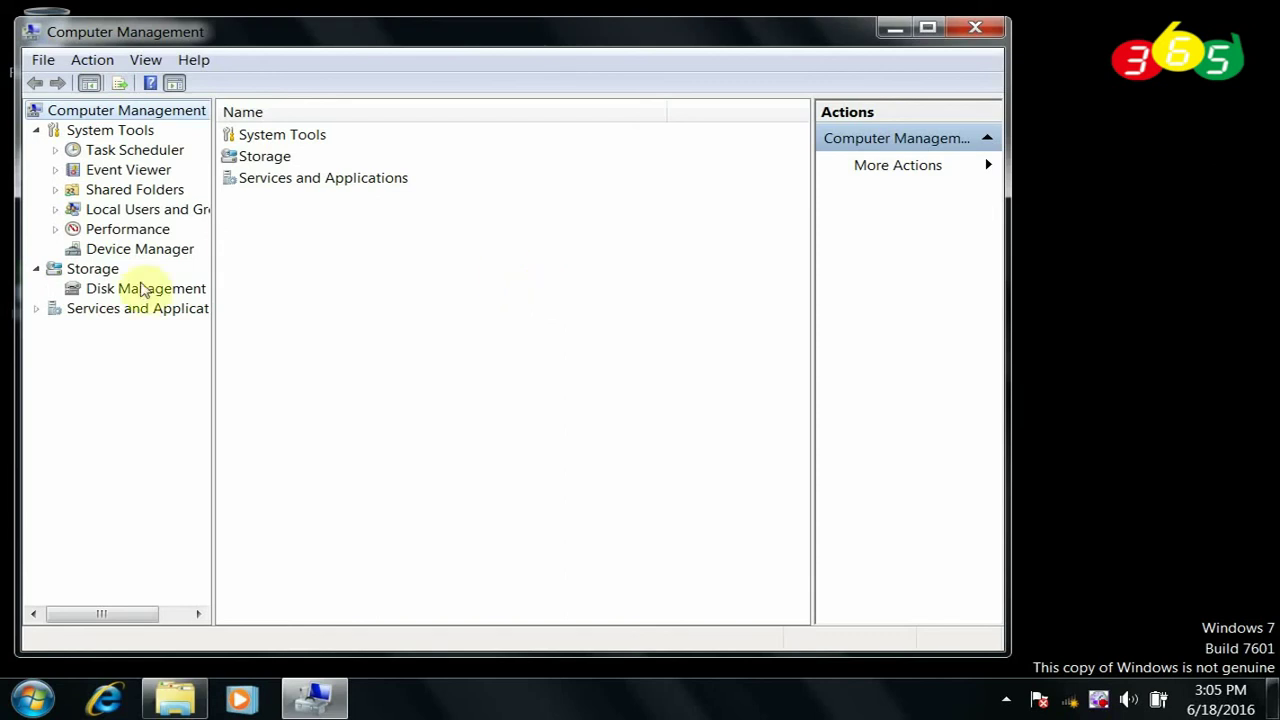
left_click(125, 249)
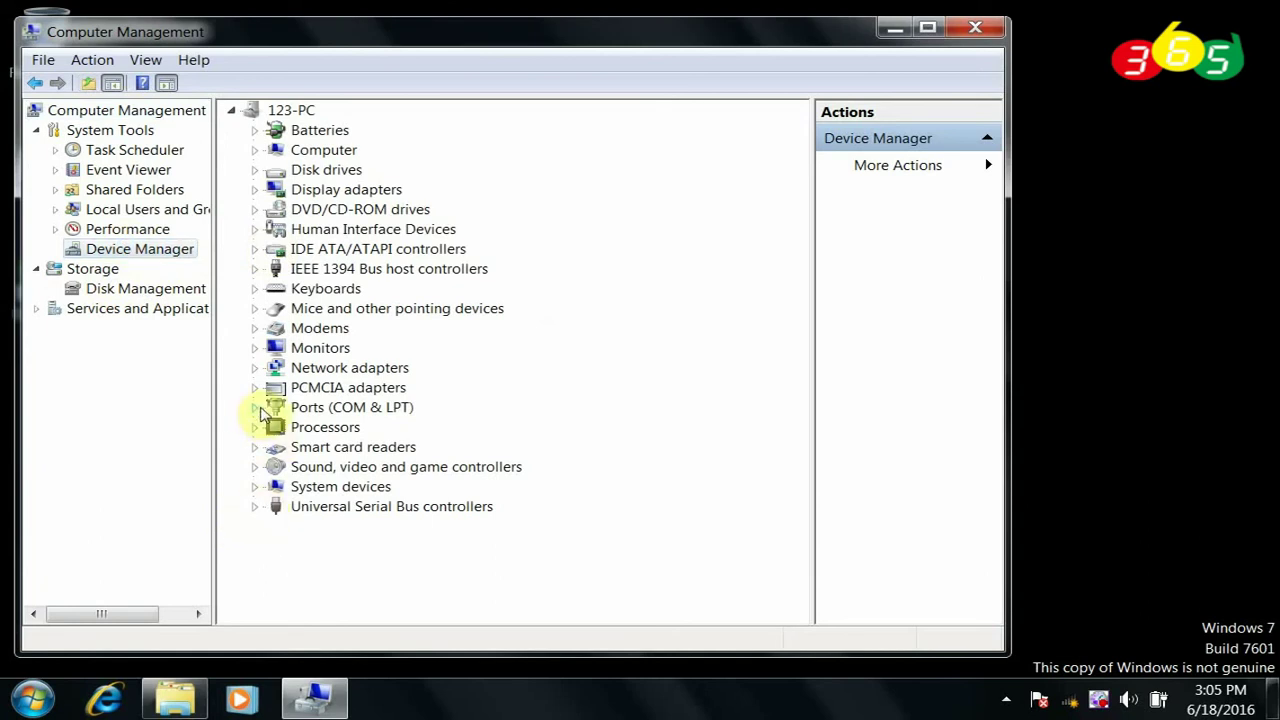
left_click(255, 407)
left_click(375, 430)
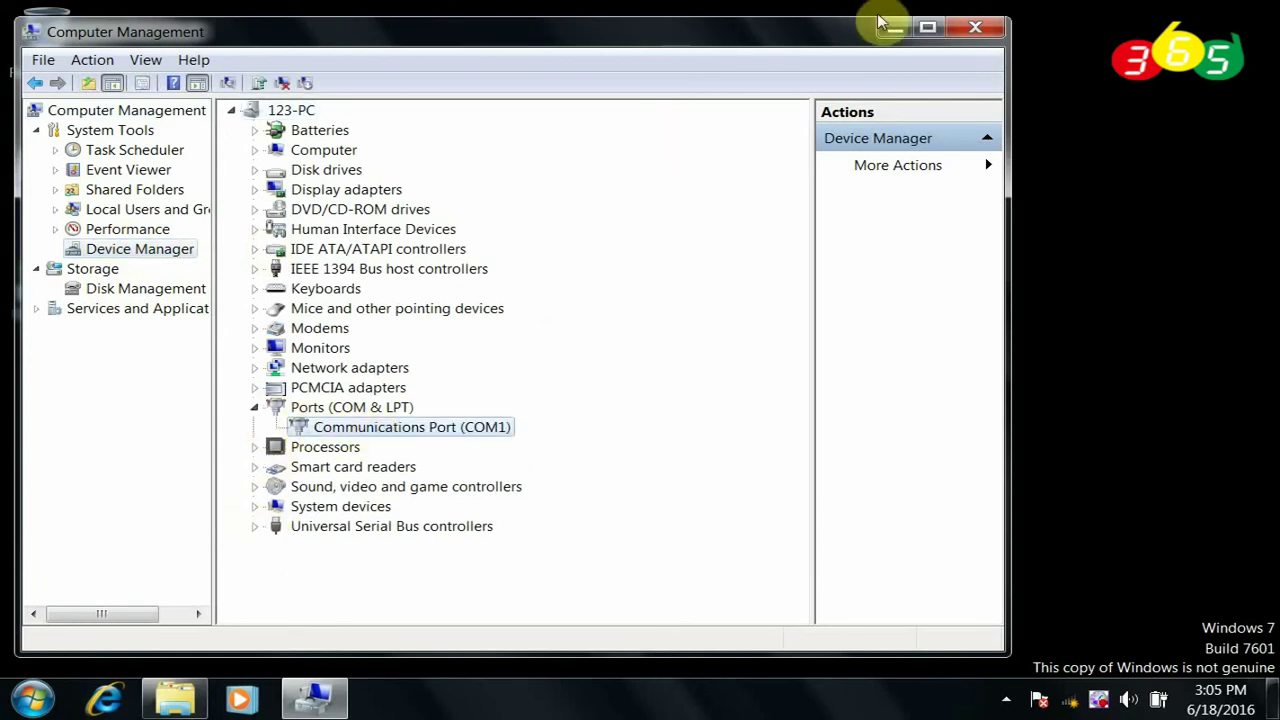
left_click(957, 28)
Step: Launch the Diagnostic System from the desktop and check the DTC Display options in the Set-up Details, keeping SAE
left_click(46, 285)
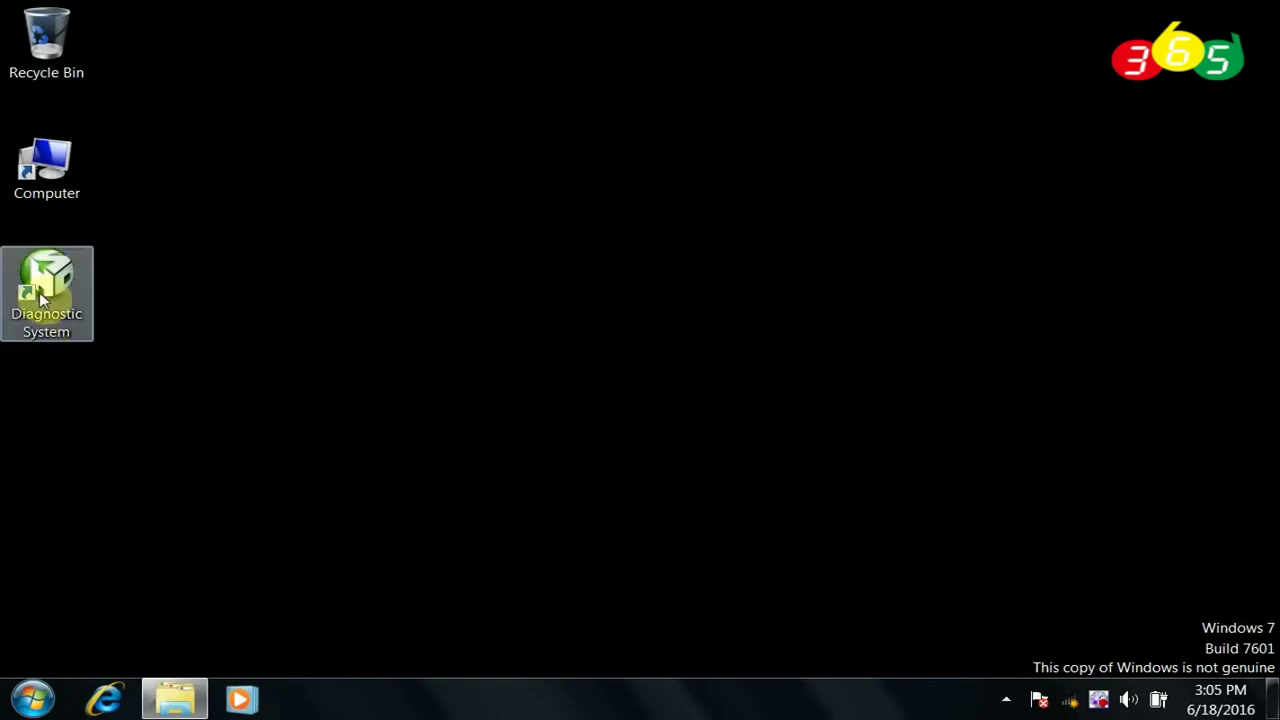
right_click(42, 288)
left_click(95, 245)
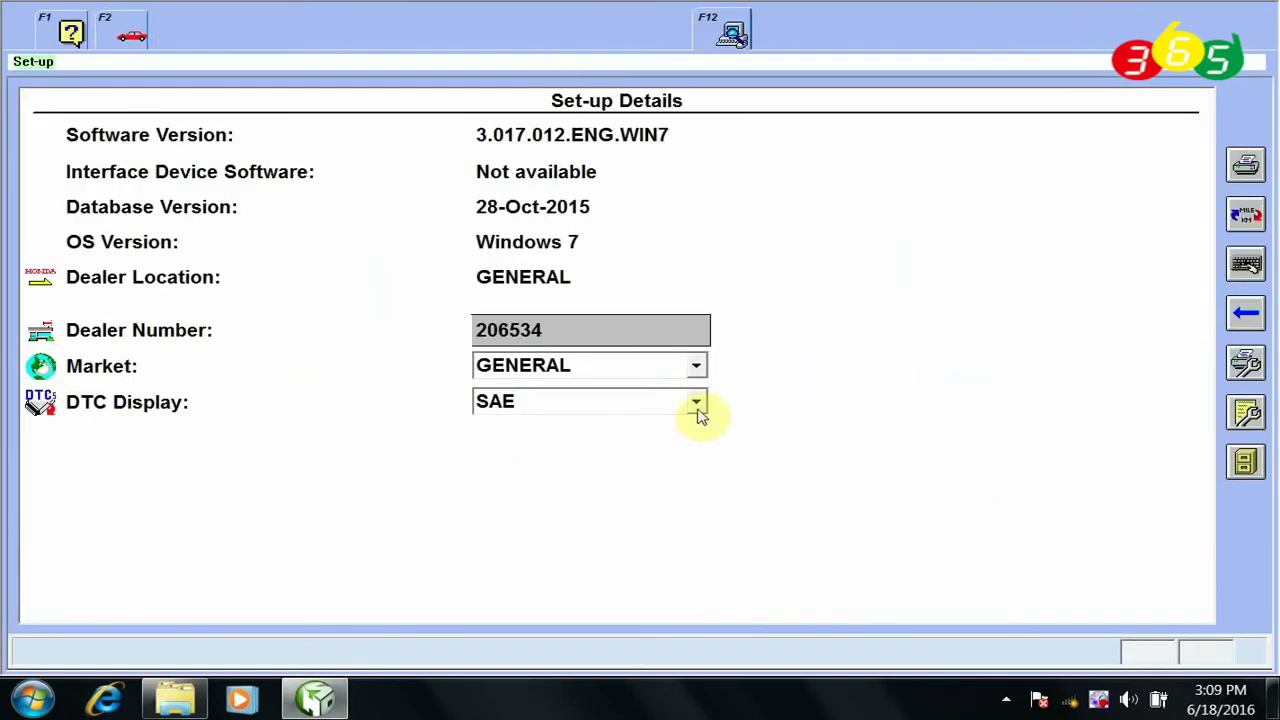
left_click(697, 403)
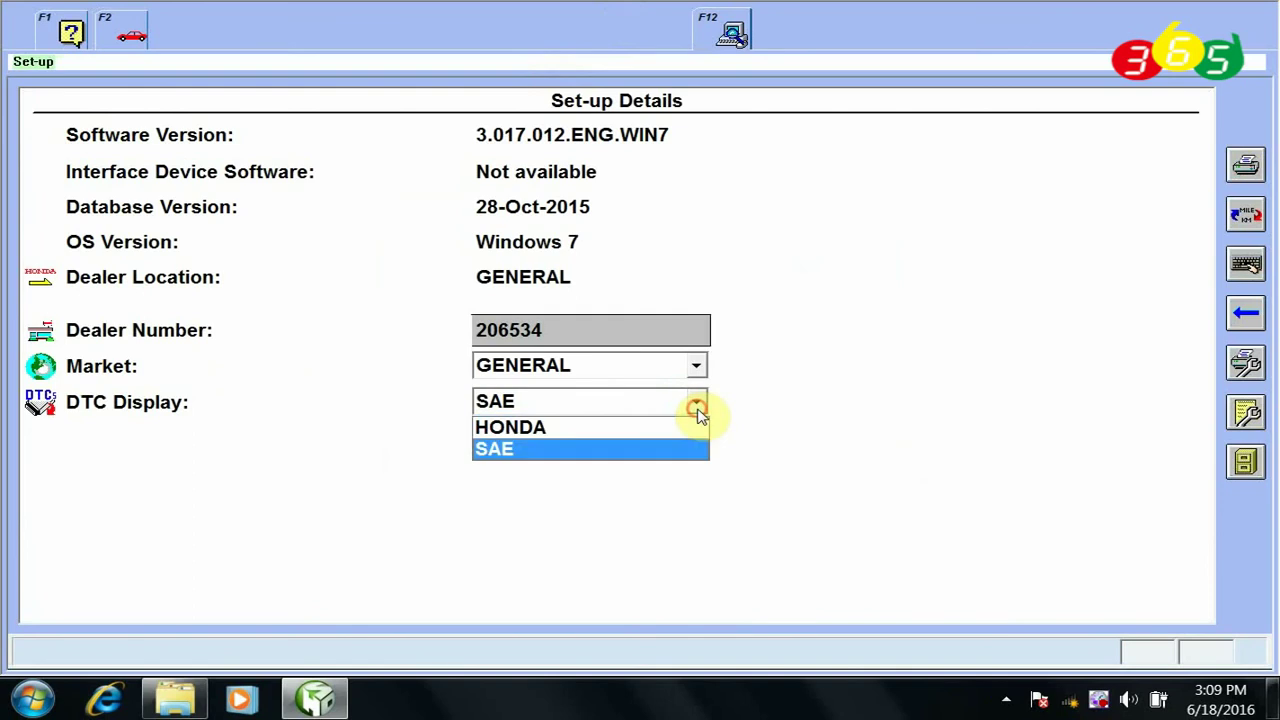
left_click(697, 410)
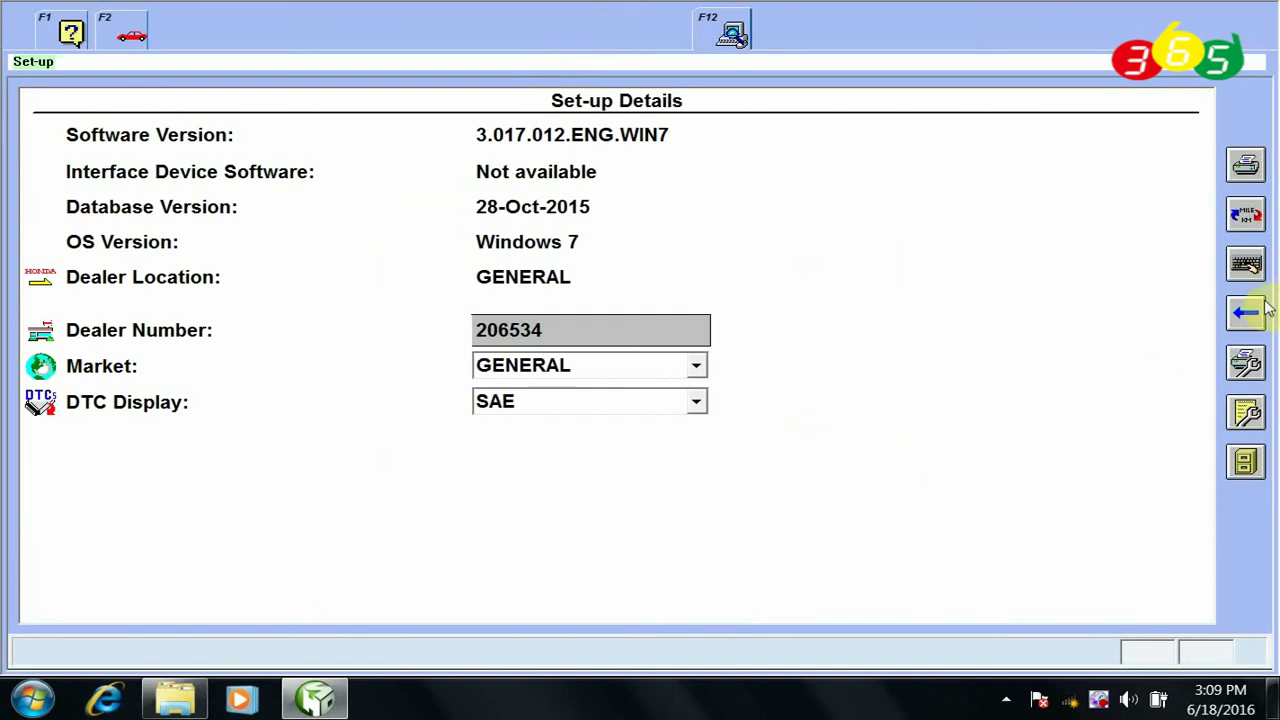
Step: Leave the set-up, start a vehicle session, and confirm the Vehicle Details with Drive set to Left hand Drive
left_click(1262, 310)
left_click(1234, 170)
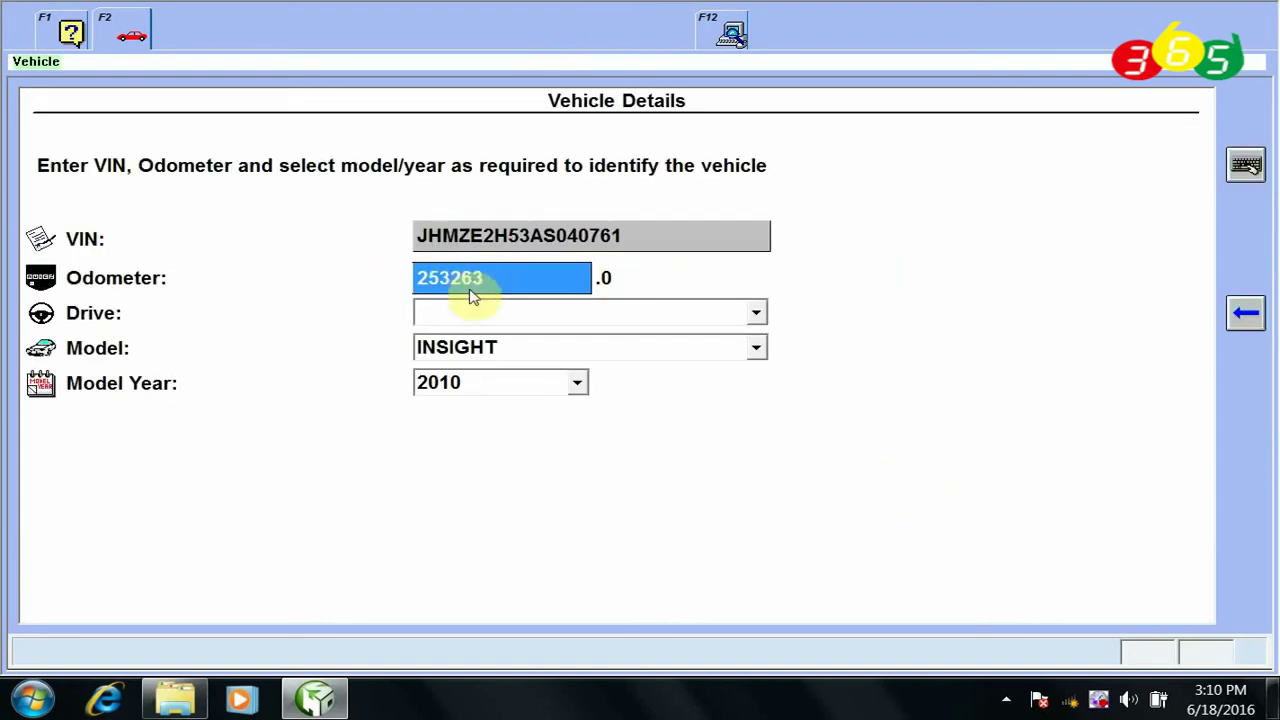
left_click(474, 313)
left_click(477, 337)
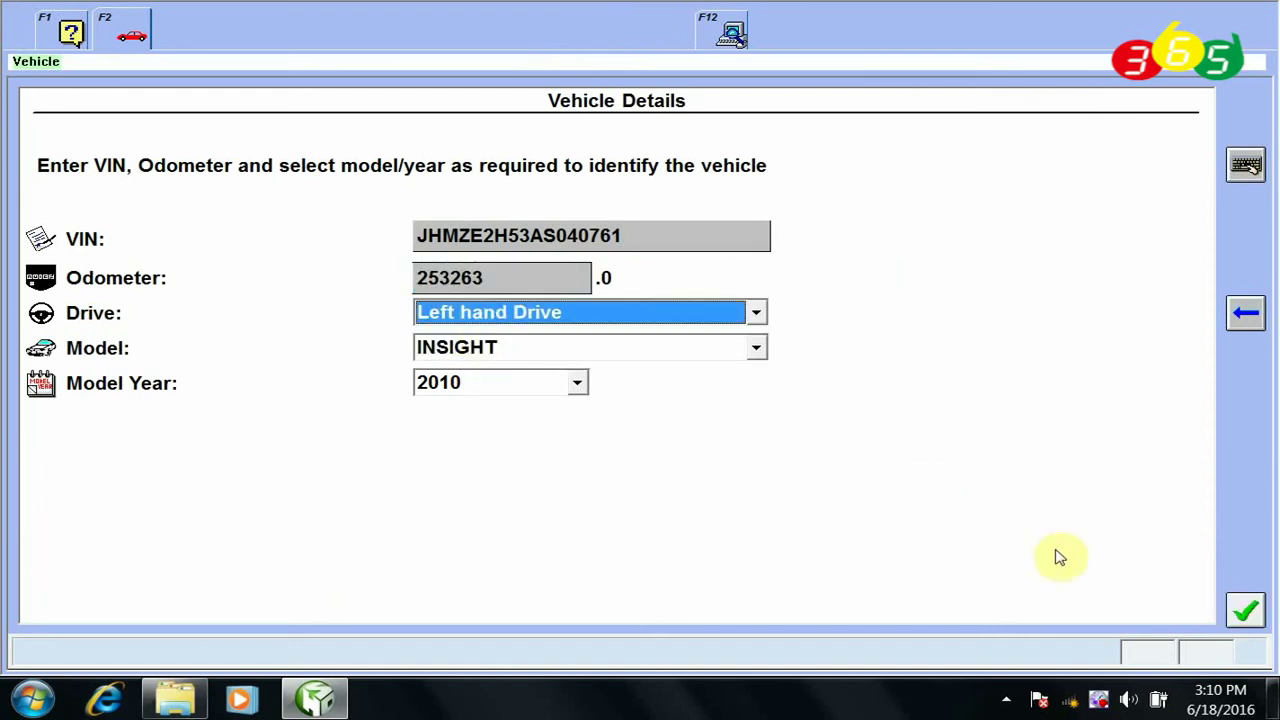
left_click(1246, 608)
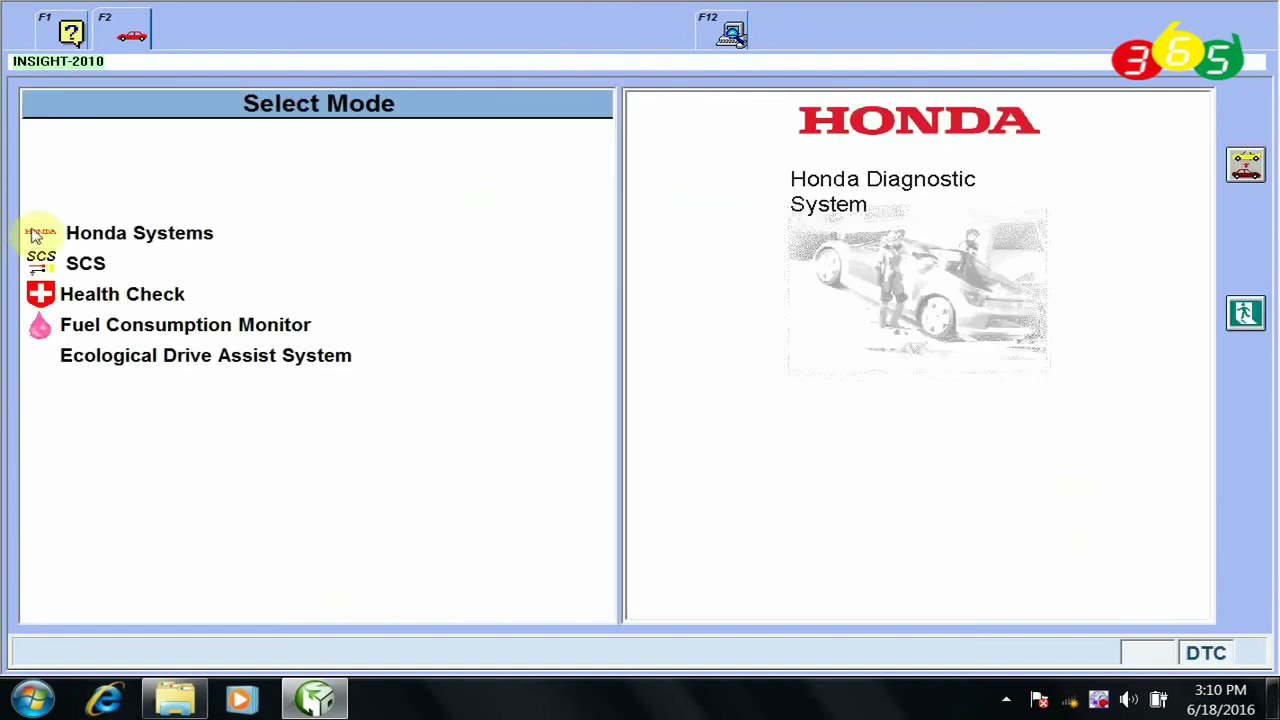
Step: Enter the Honda Systems mode and open the PGM FI system for the INSIGHT 2010
left_click(68, 232)
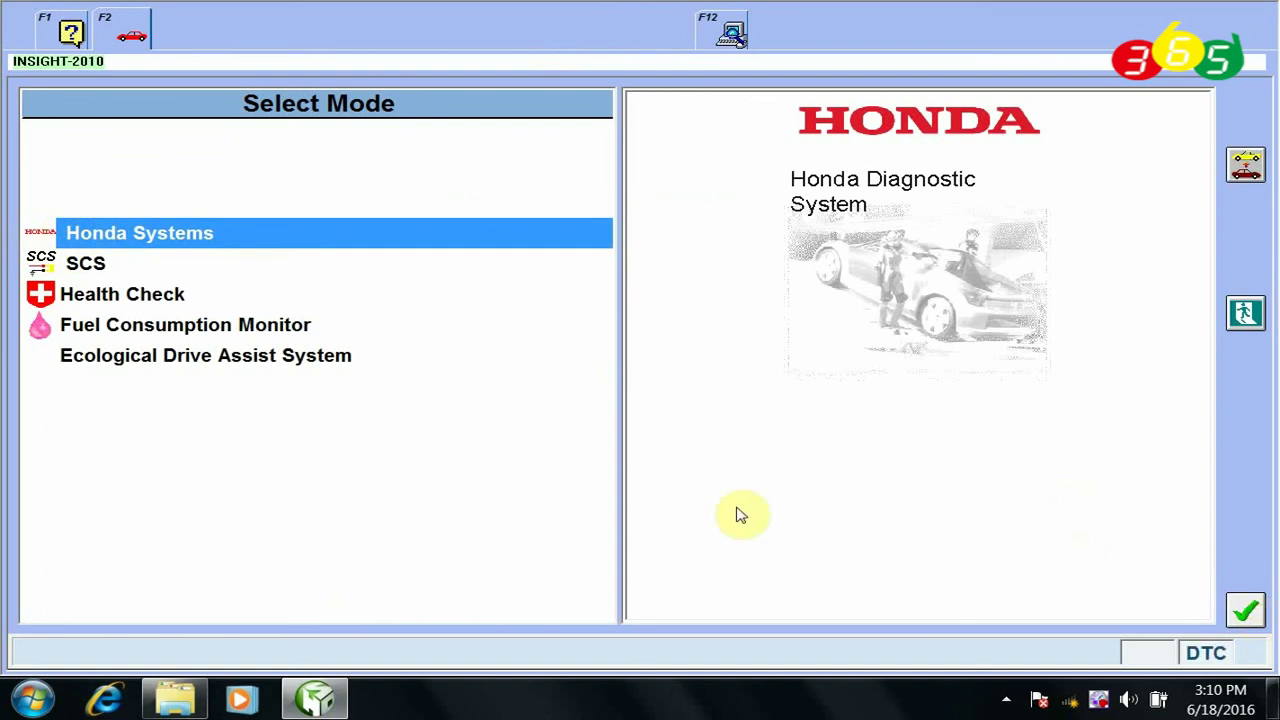
left_click(1245, 610)
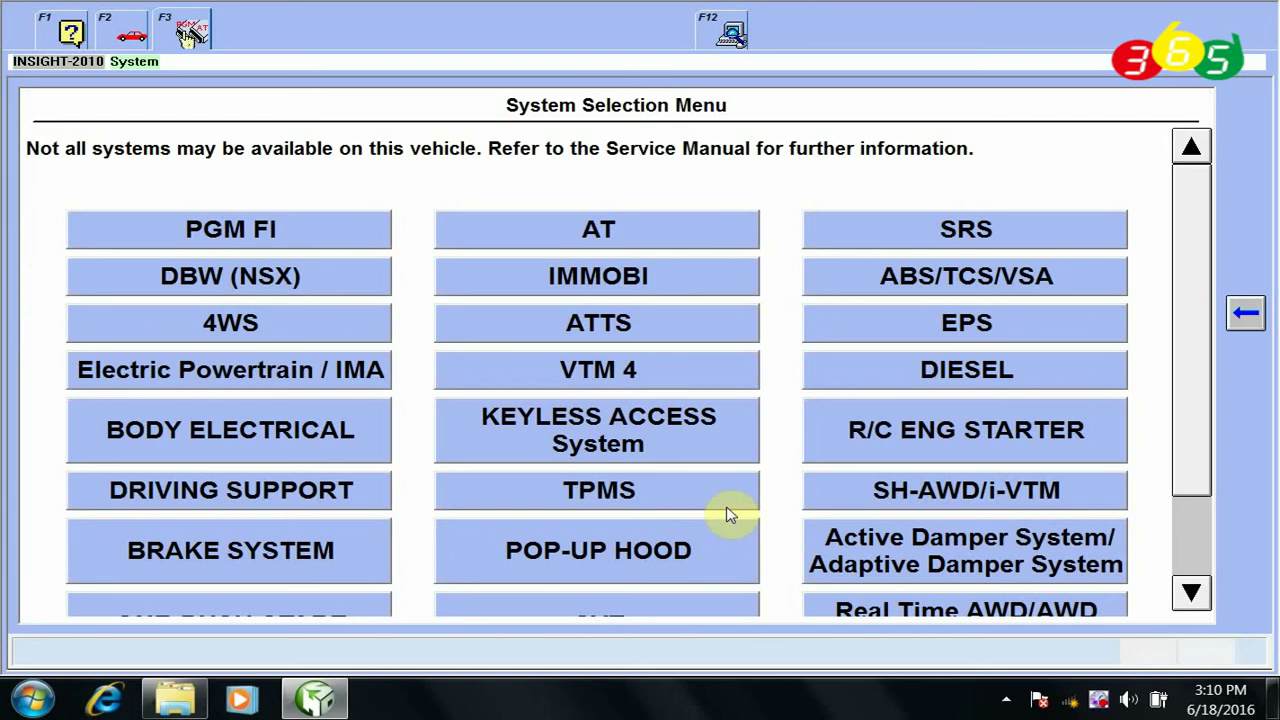
mouse_move(1272, 705)
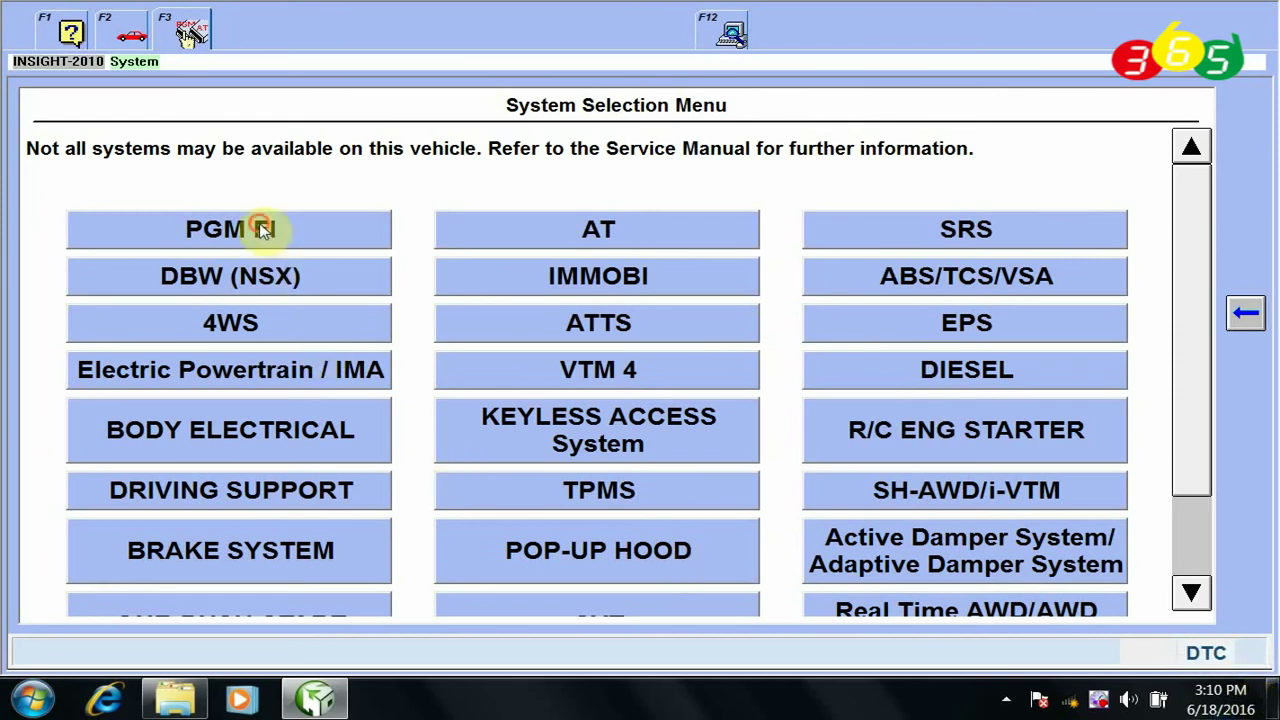
left_click(262, 230)
left_click(1248, 618)
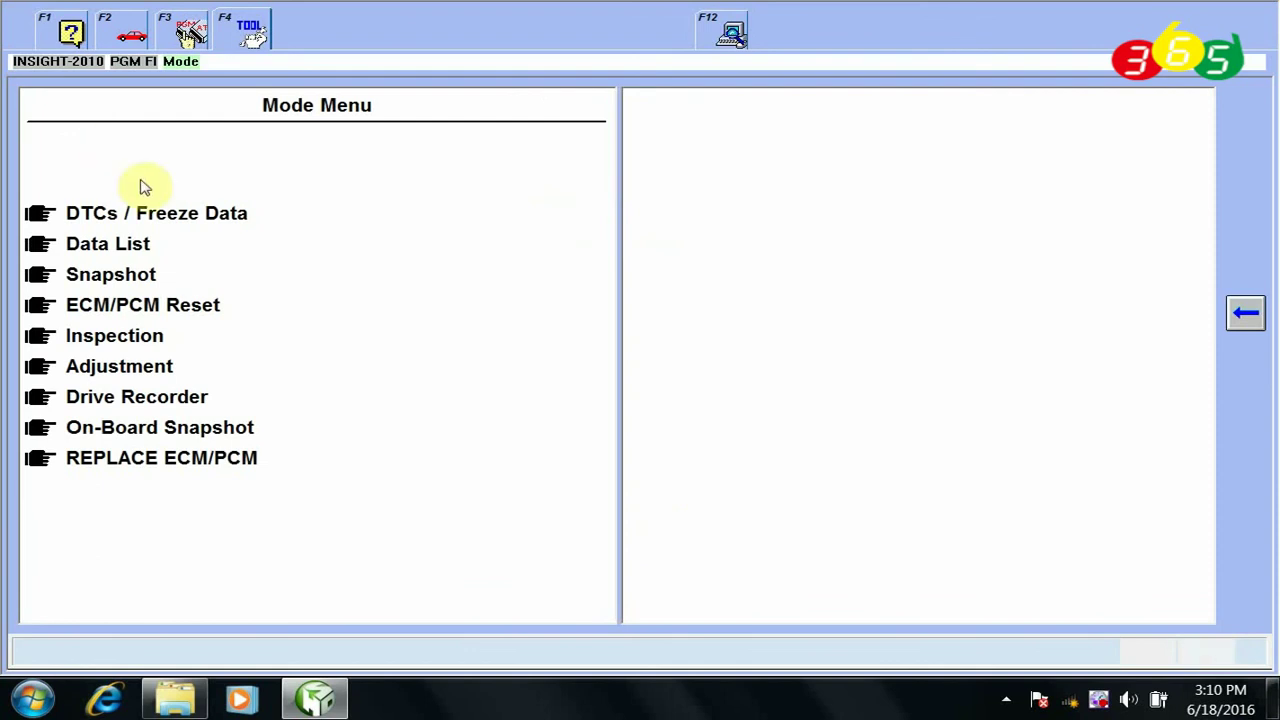
Step: Open DTCs / Freeze Data and review the confirmed and pending trouble codes, closing the Internet Explorer window
left_click(150, 214)
left_click(1248, 615)
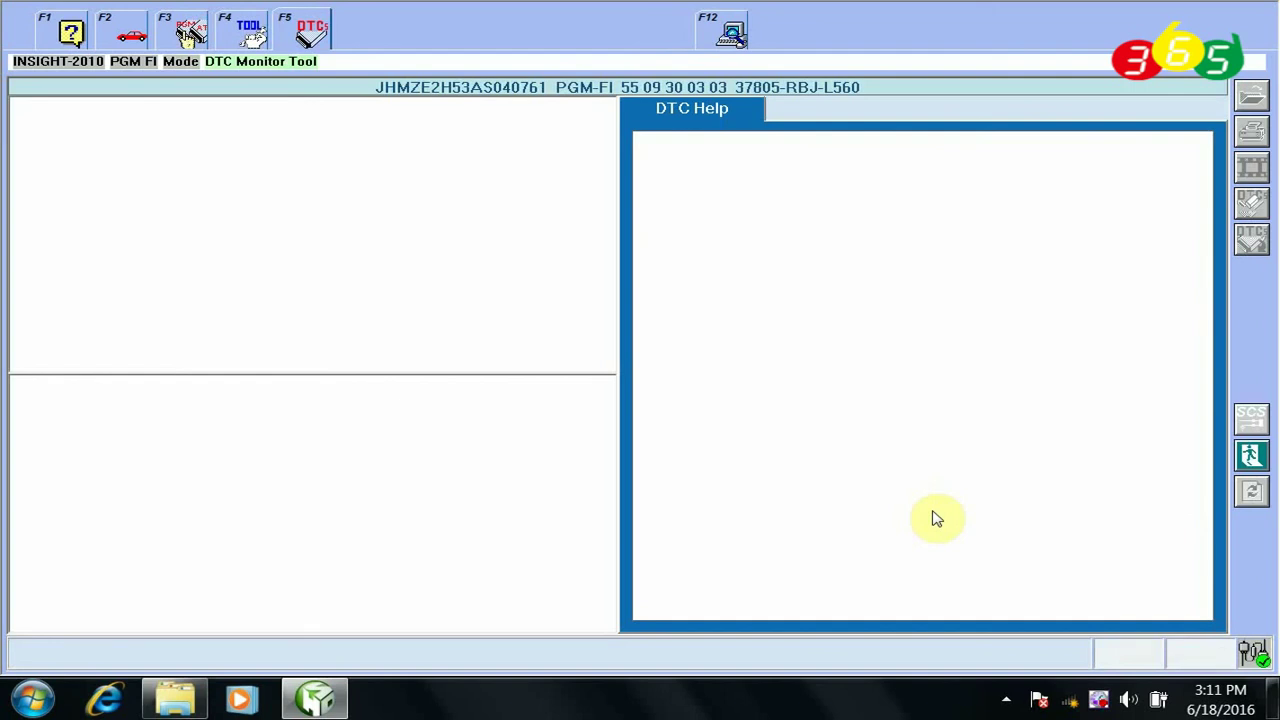
left_click(655, 418)
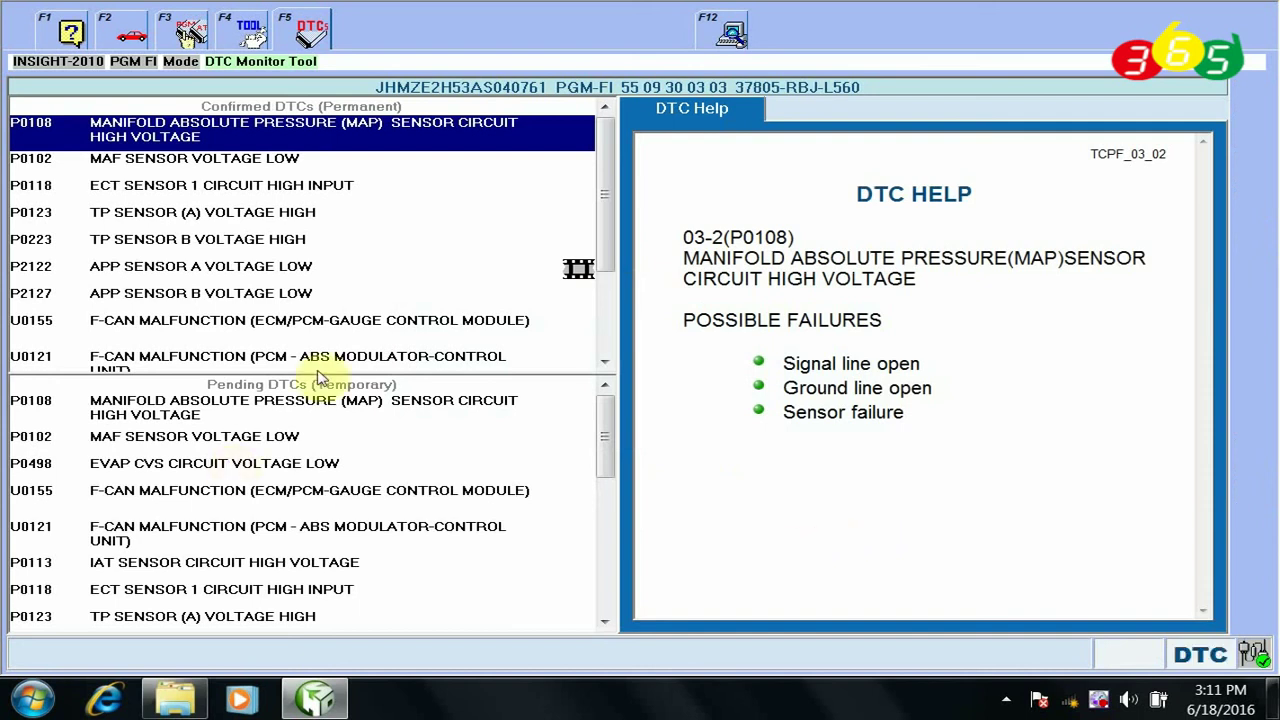
left_click_drag(604, 155, 623, 254)
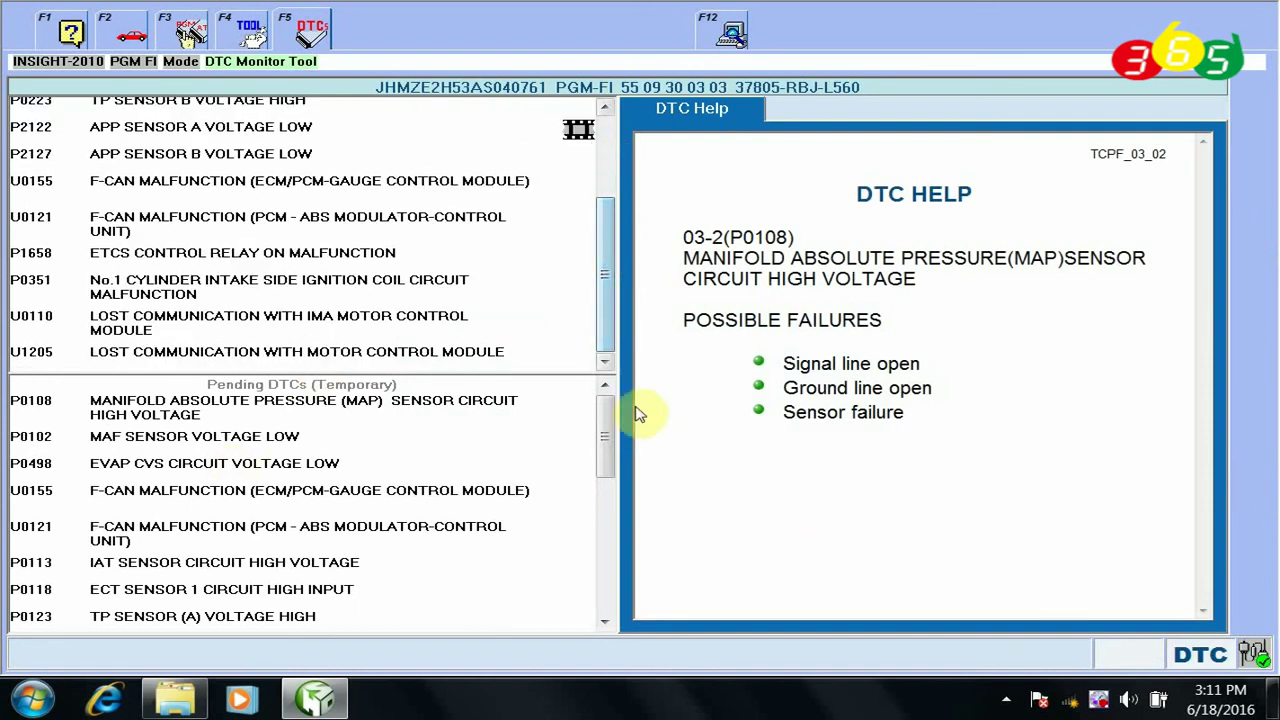
left_click_drag(610, 503, 642, 580)
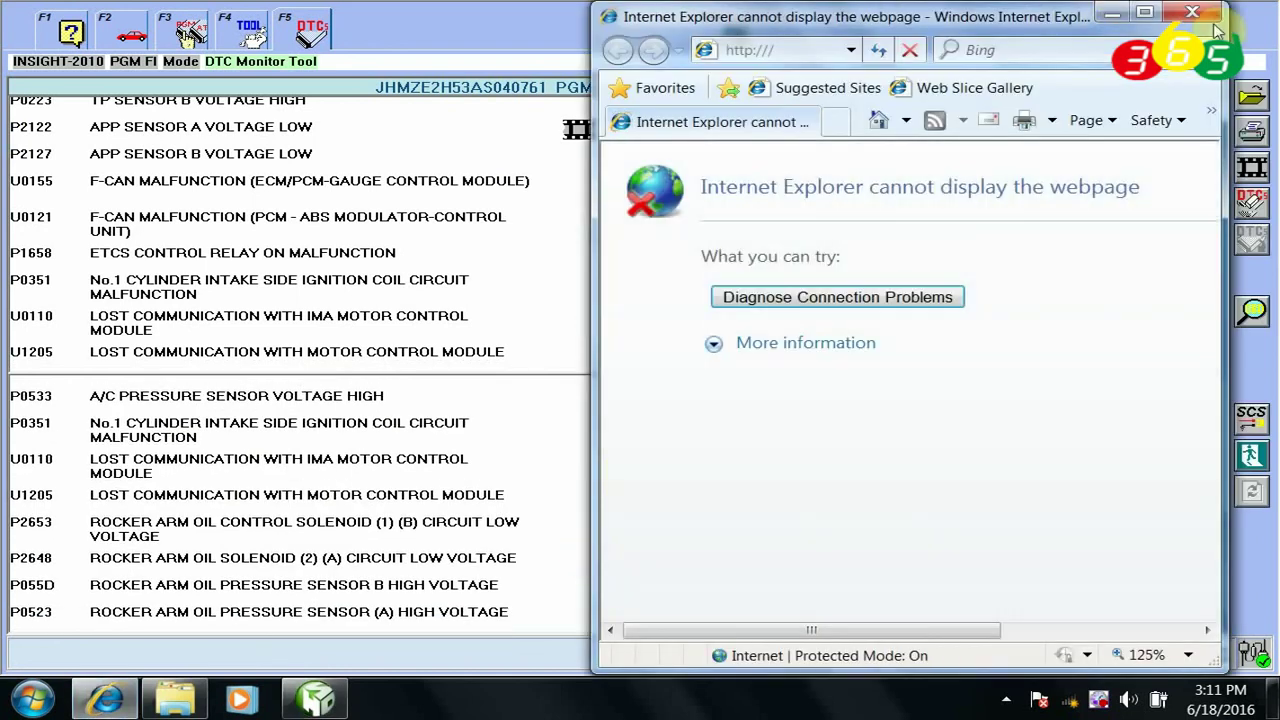
left_click(1210, 12)
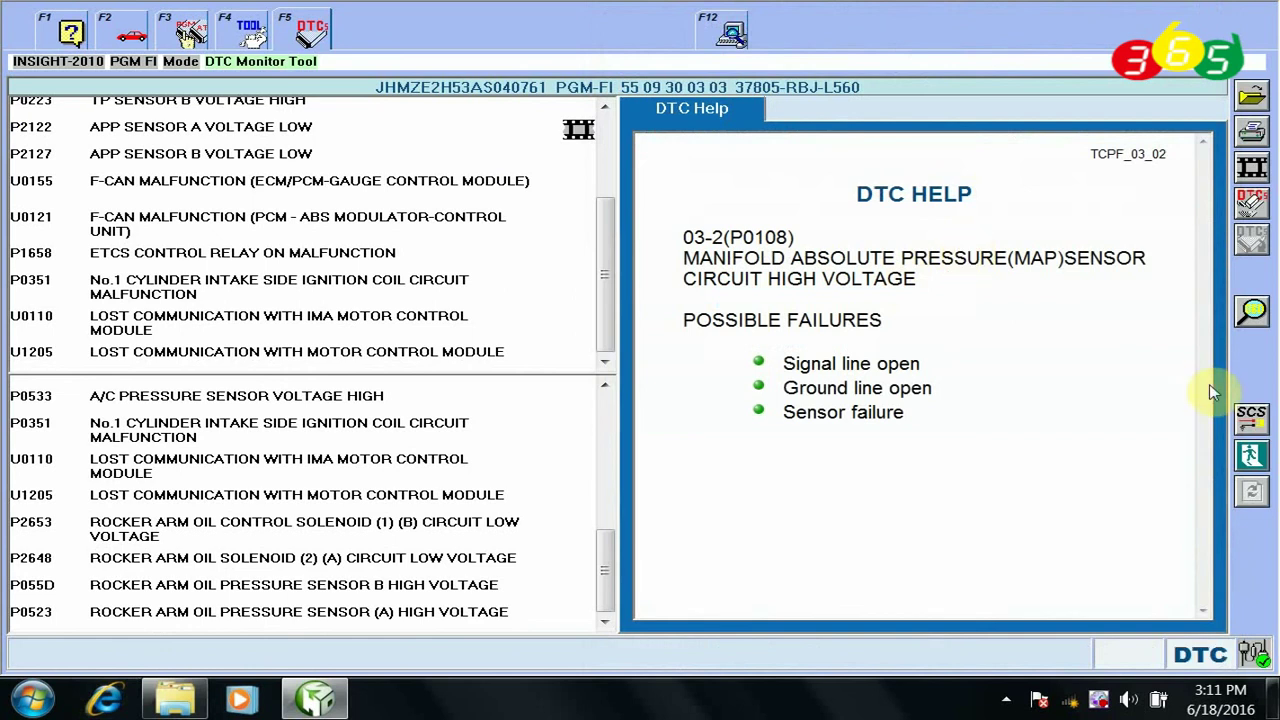
Step: Leave the DTC Monitor Tool and the PGM FI menus, and exit the Diagnostic System
left_click(1251, 456)
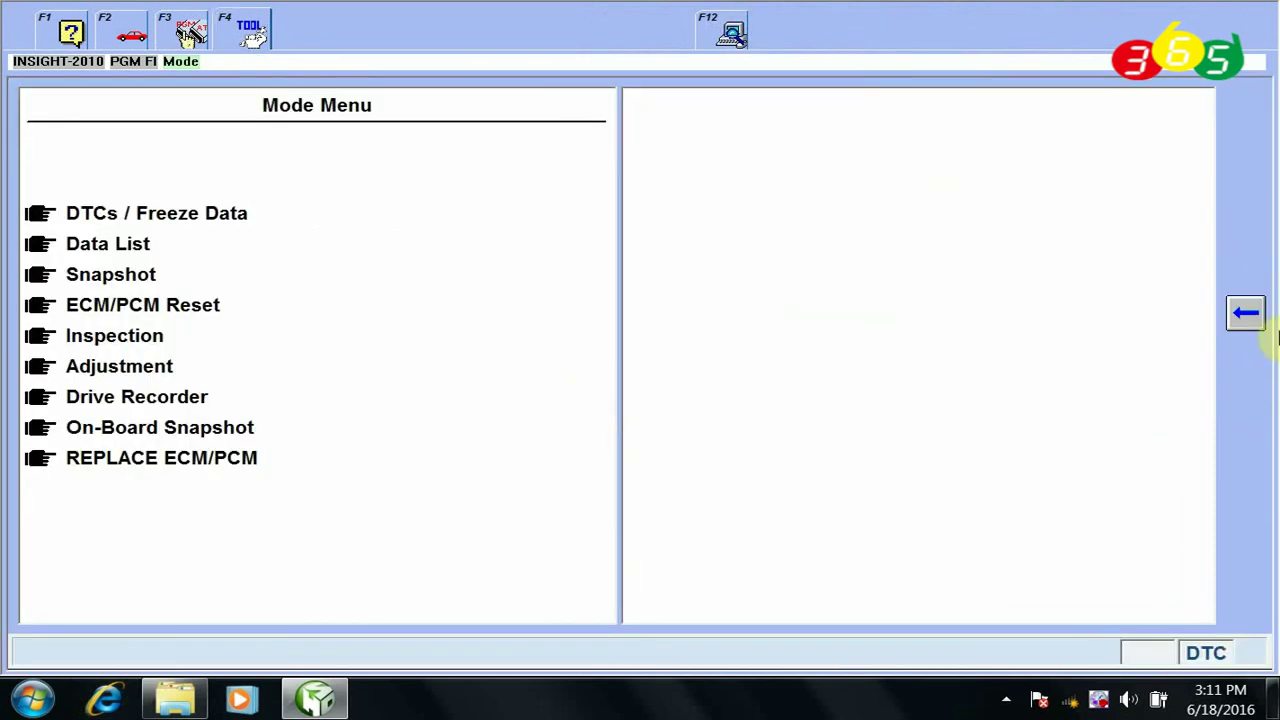
left_click(1246, 314)
left_click(1245, 312)
left_click(1246, 314)
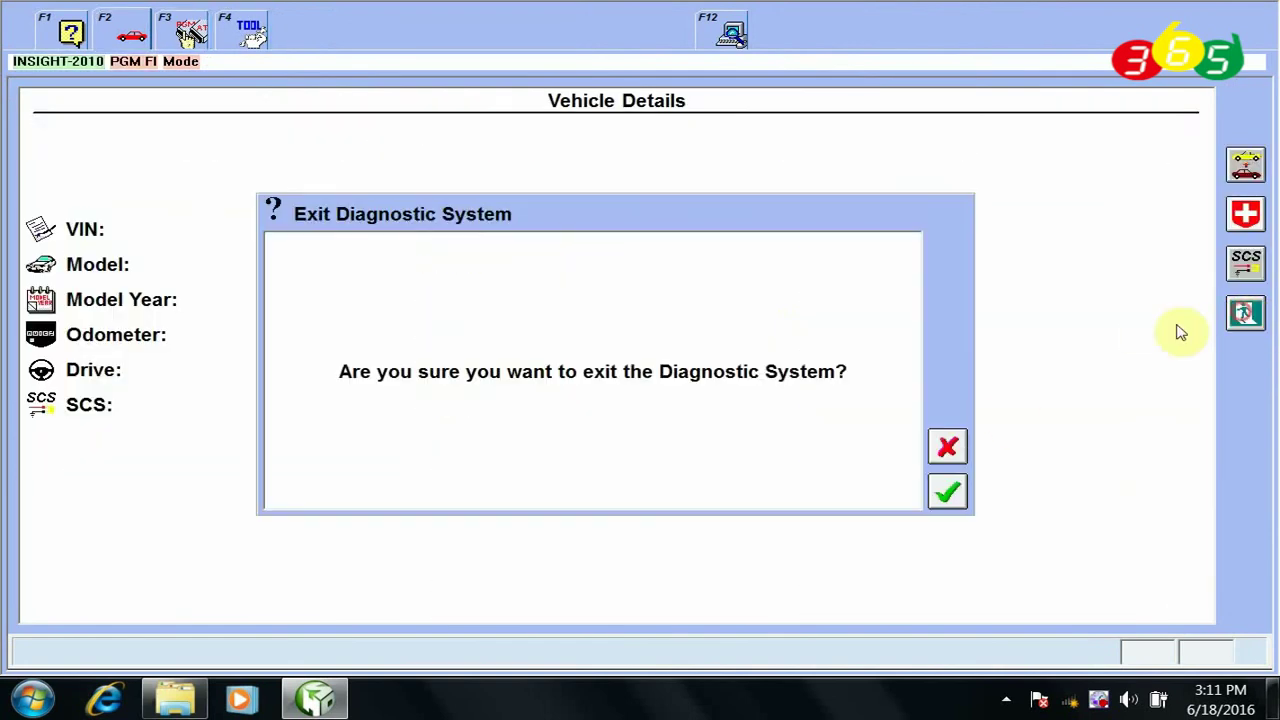
left_click(949, 490)
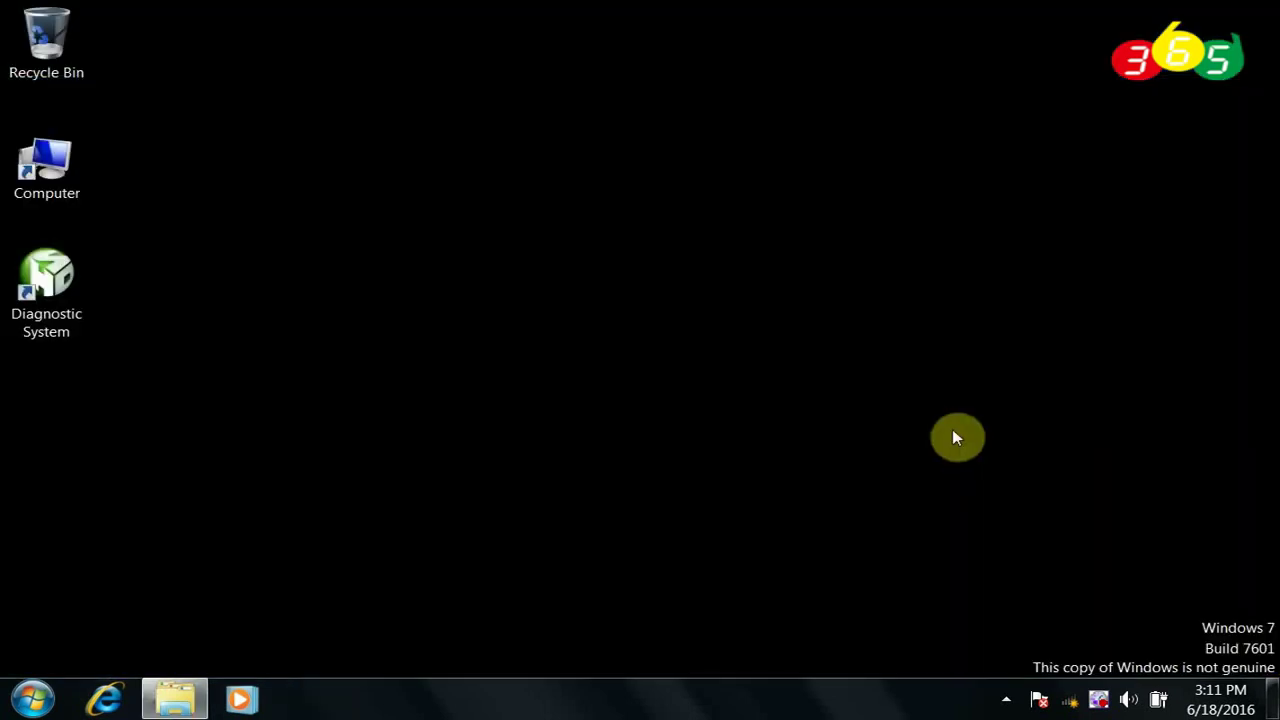